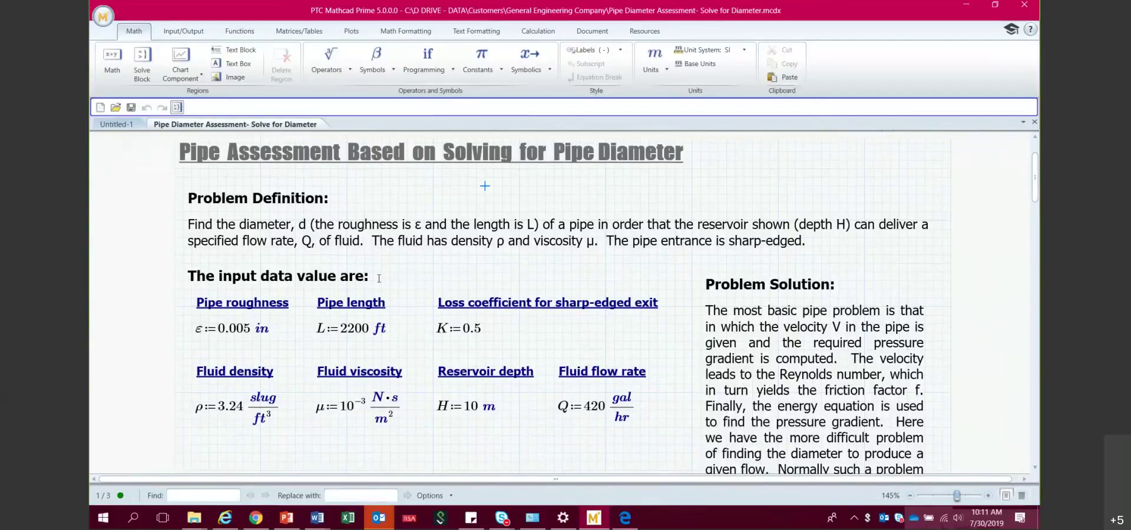
# Examine the pipe worksheet's input definitions for roughness, length, loss coefficient, density, viscosity, reservoir depth and flow rate.
pyautogui.click(263, 338)
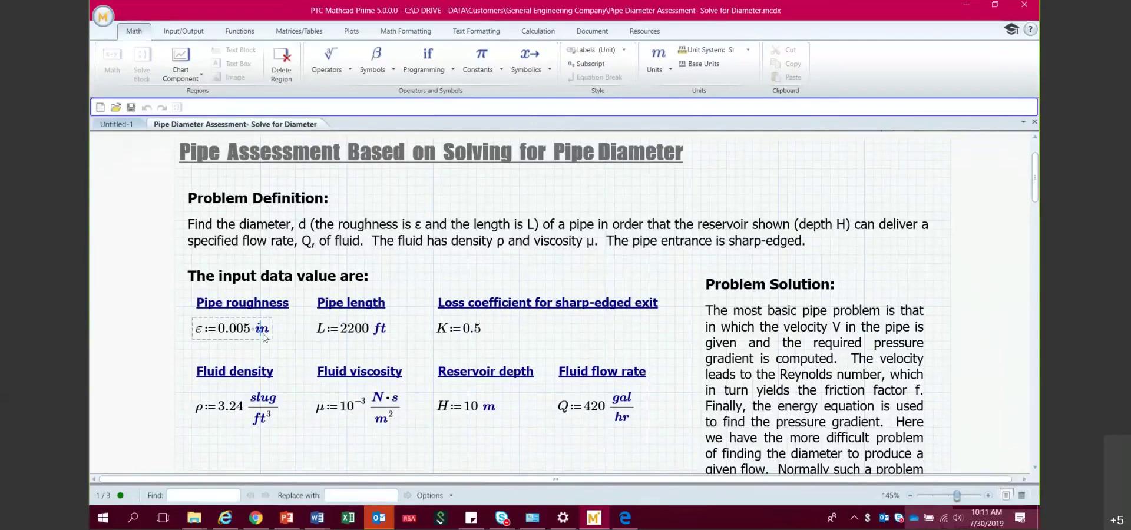
pyautogui.click(369, 330)
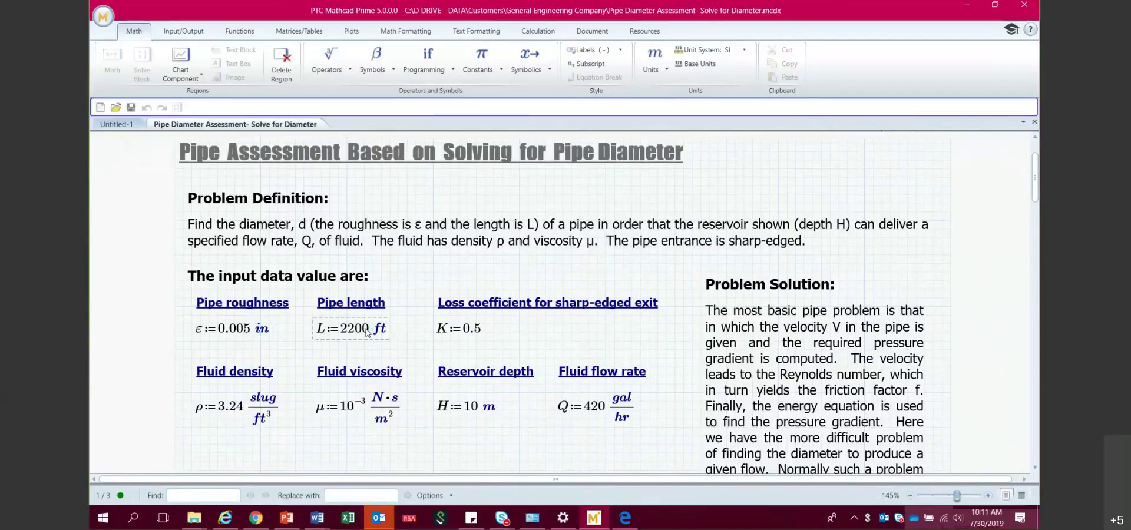
pyautogui.click(452, 335)
pyautogui.click(265, 421)
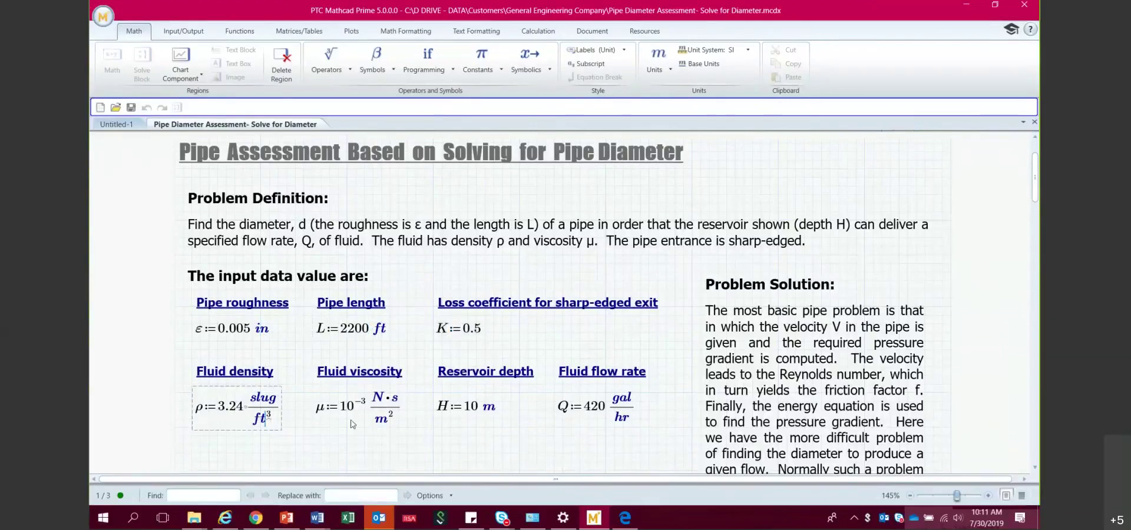
pyautogui.click(371, 424)
pyautogui.click(474, 415)
pyautogui.click(601, 419)
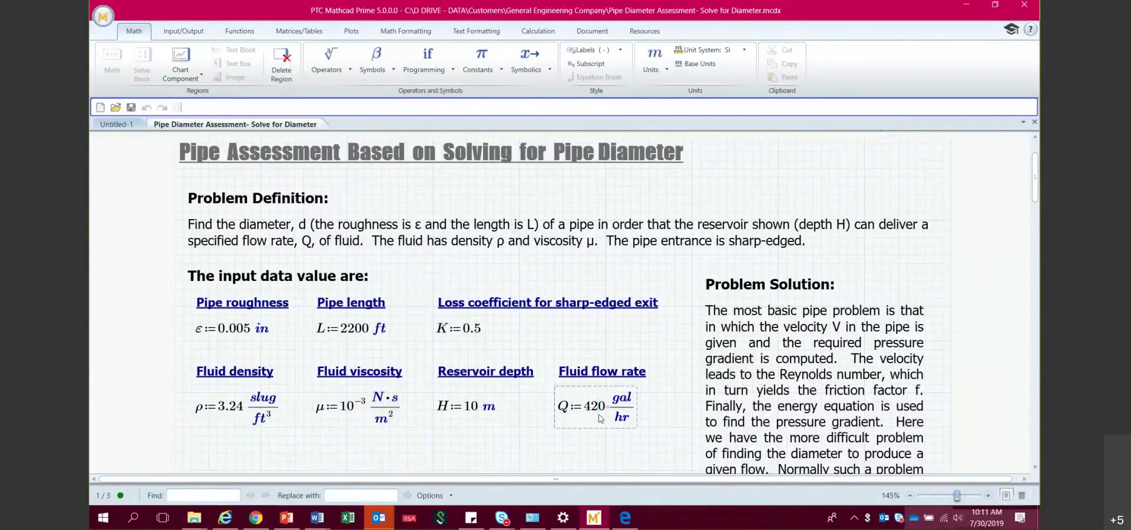
# Review the reservoir diagram, solution text, guess values and design equations in the pipe diameter worksheet.
pyautogui.scroll(-10, 1036, 202)
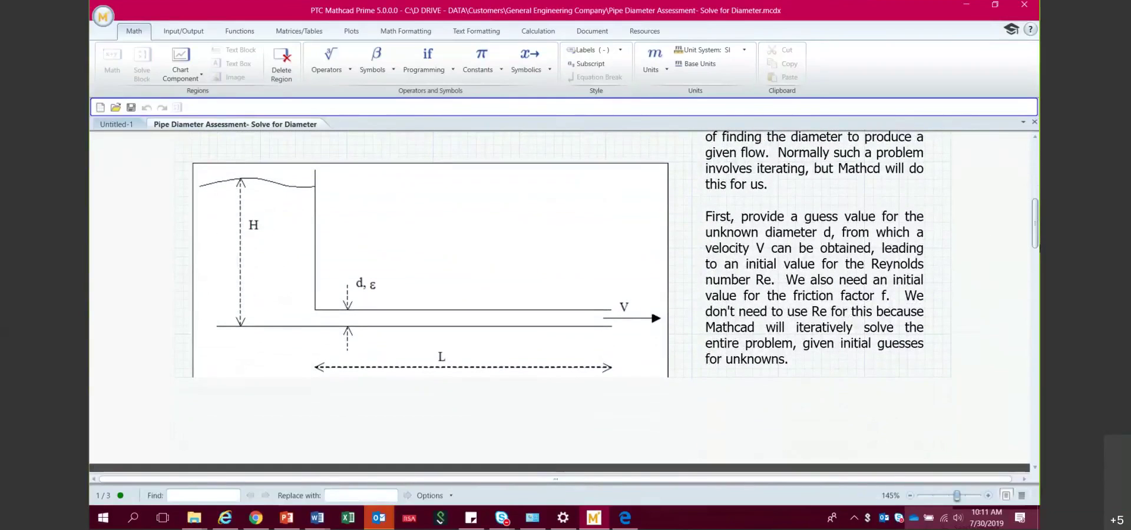
pyautogui.scroll(-5, 564, 303)
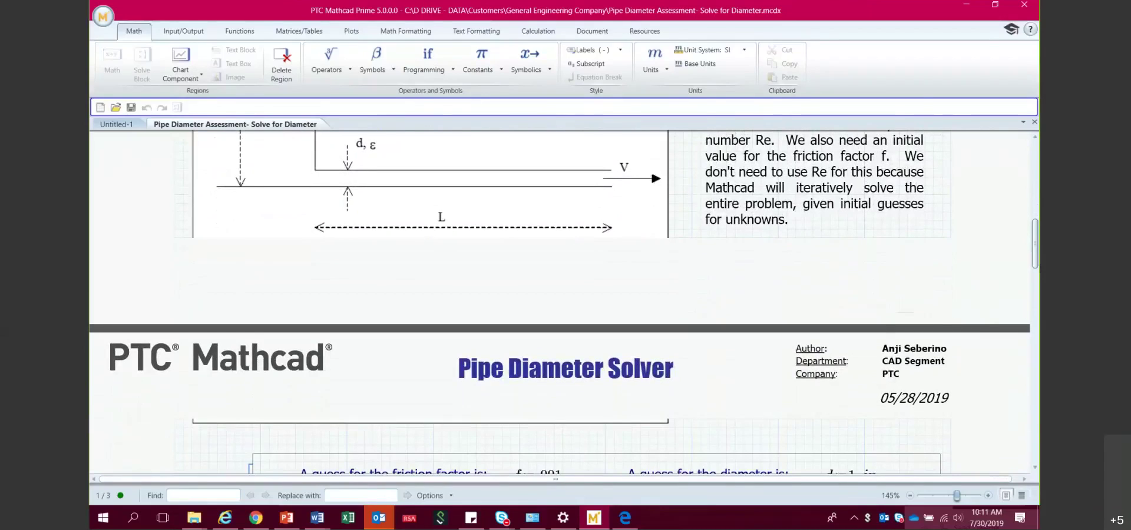
pyautogui.scroll(-3, 565, 303)
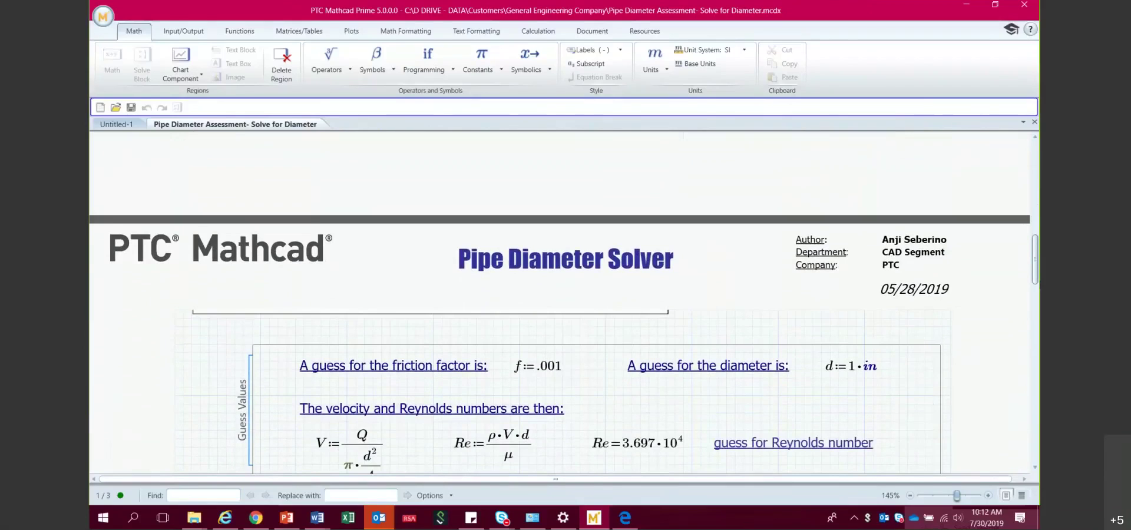
pyautogui.scroll(-5, 564, 303)
pyautogui.scroll(-2, 565, 302)
pyautogui.scroll(-2, 565, 302)
pyautogui.scroll(-1, 564, 303)
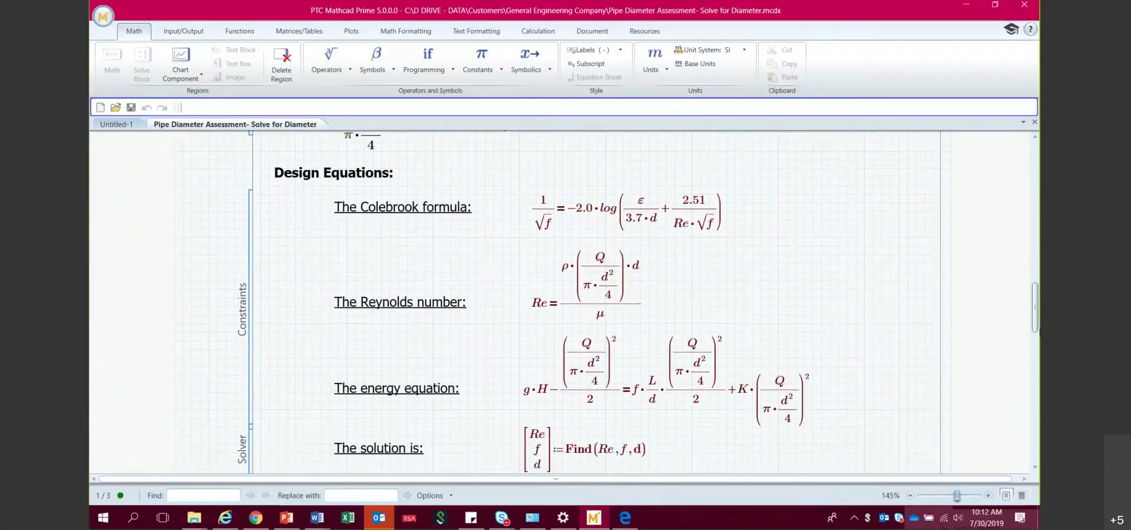
# Examine the solve block's Find(Re, f, d) expression and the results, and return to the start of the worksheet.
pyautogui.scroll(-1, 564, 302)
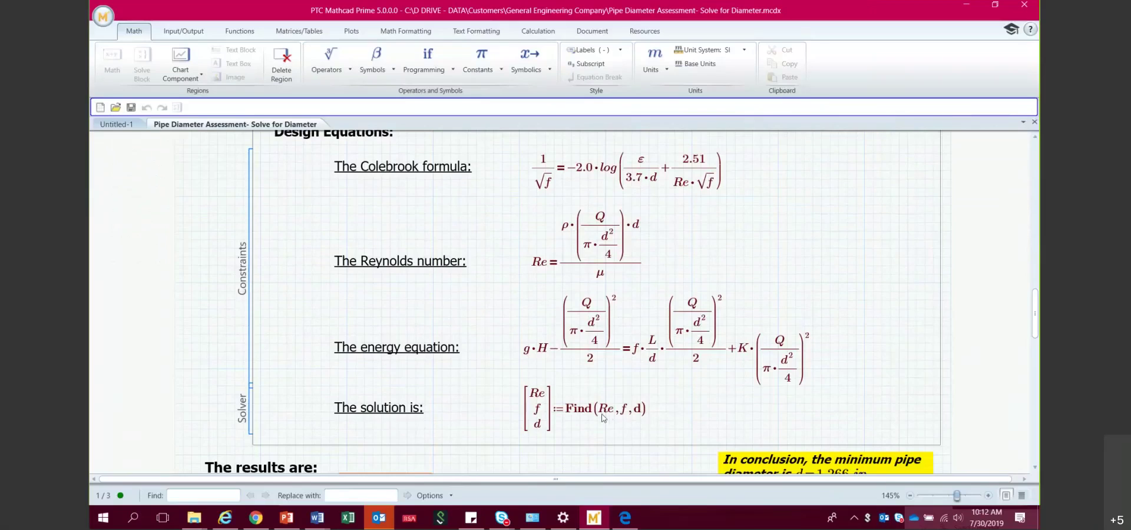
pyautogui.click(622, 415)
pyautogui.click(637, 414)
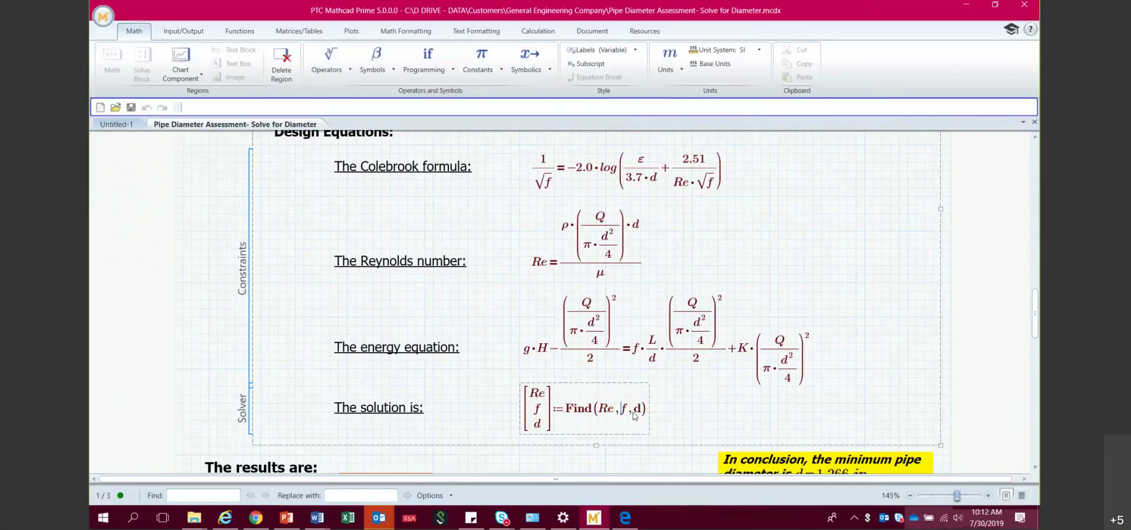
pyautogui.press('space')
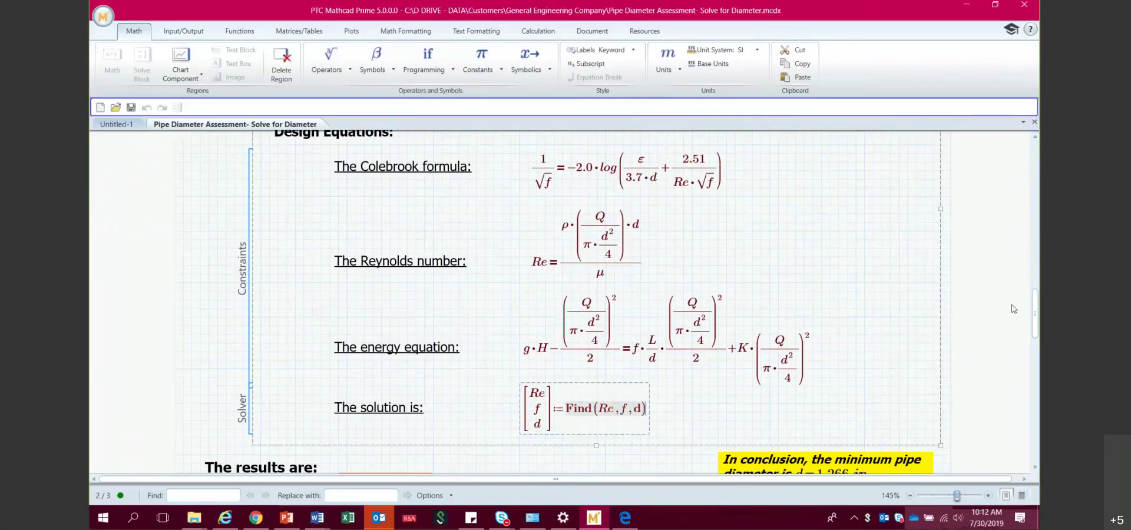
pyautogui.scroll(-1, 1037, 313)
pyautogui.scroll(-3, 1038, 313)
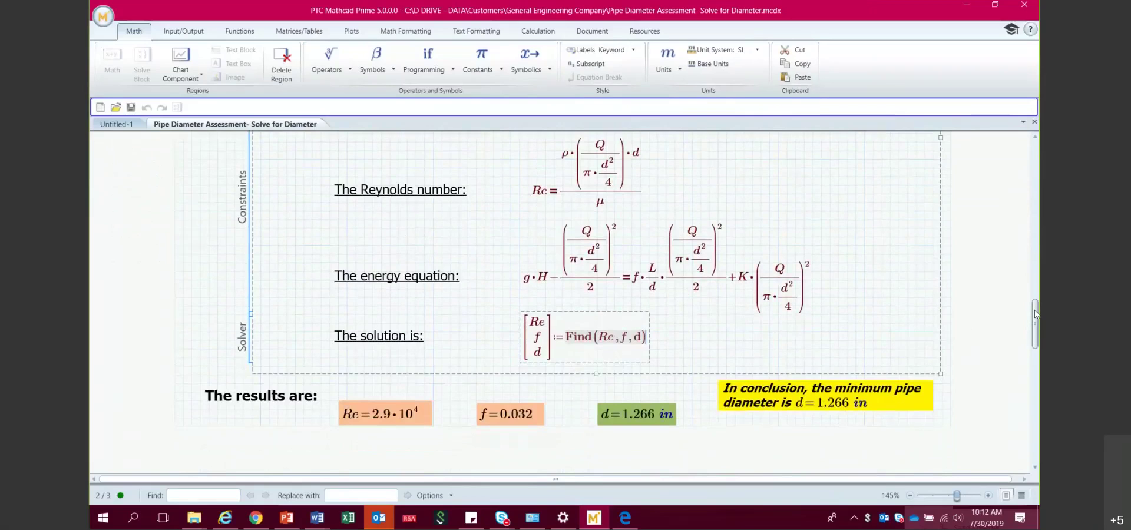
pyautogui.moveTo(1036, 314); pyautogui.dragTo(1035, 126)
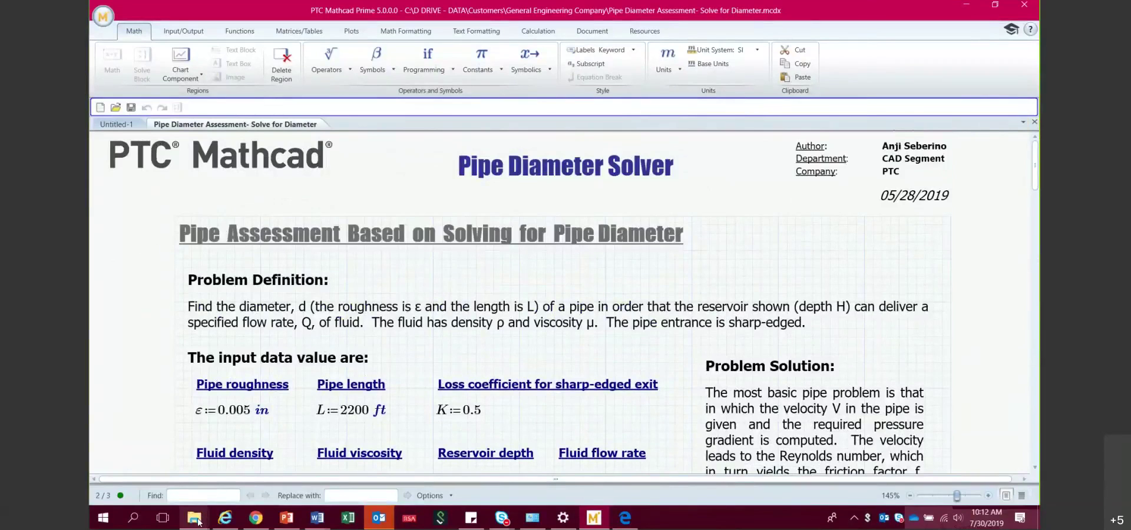
# Switch to the Solving and Optimization window in File Explorer and go up to the PTC folder containing the worksheet libraries.
pyautogui.moveTo(198, 521)
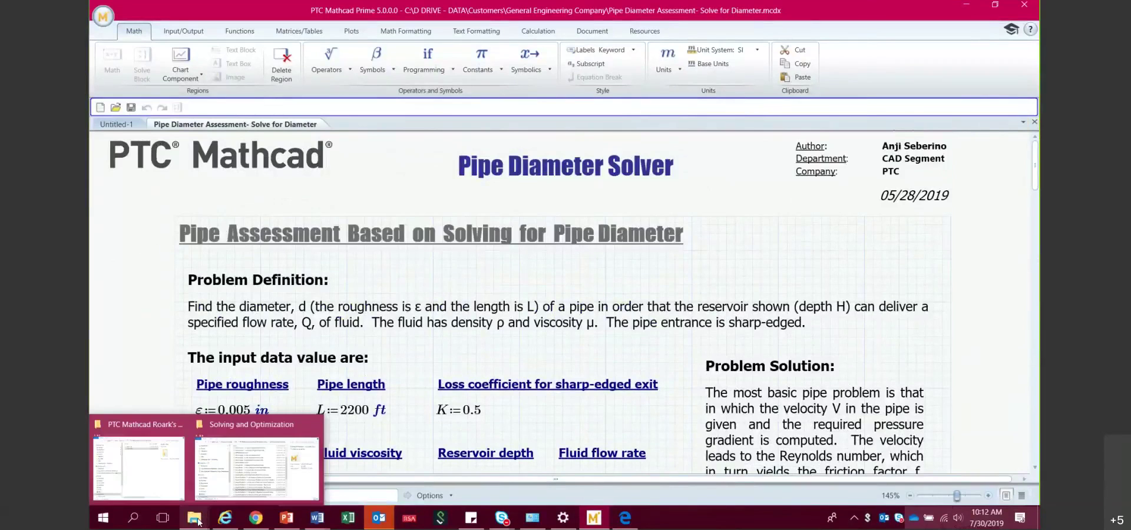
pyautogui.click(257, 432)
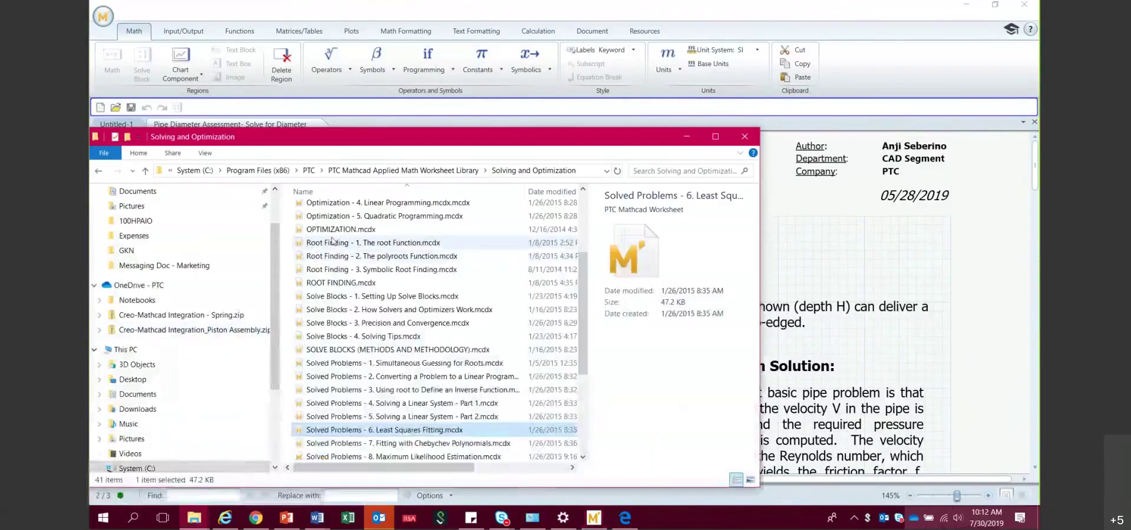
pyautogui.click(347, 175)
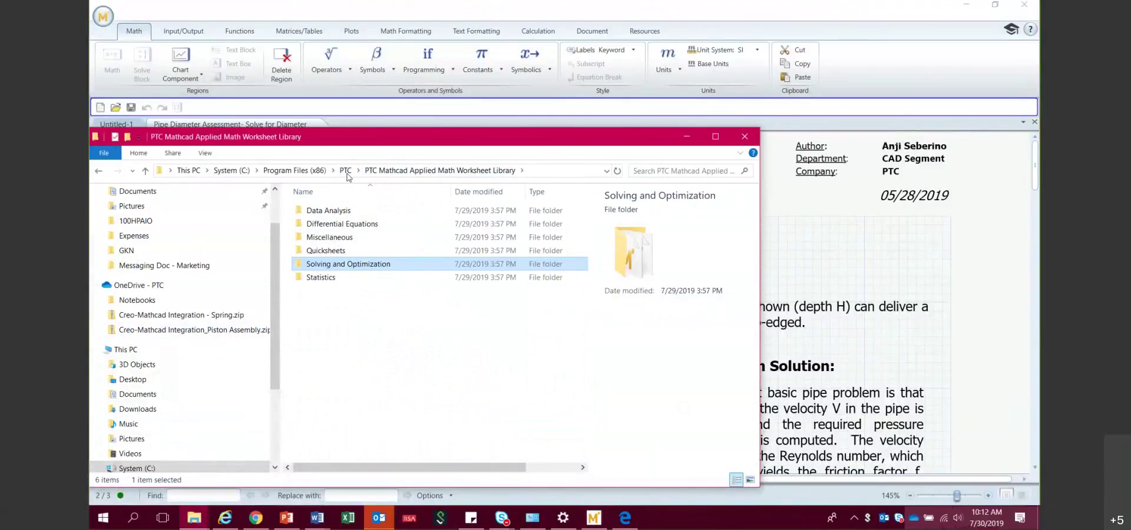
pyautogui.click(346, 172)
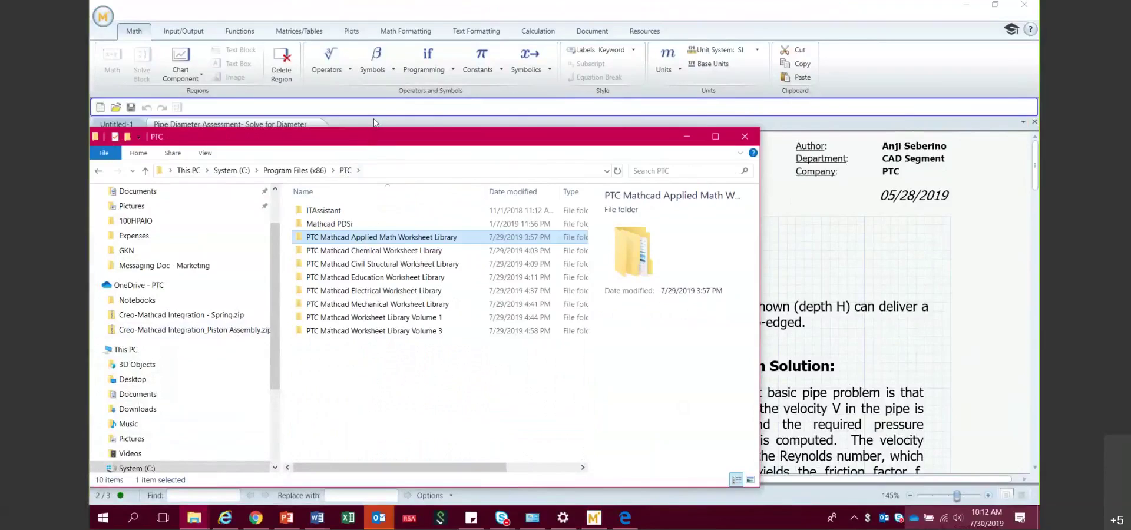
pyautogui.moveTo(370, 141); pyautogui.dragTo(375, 123)
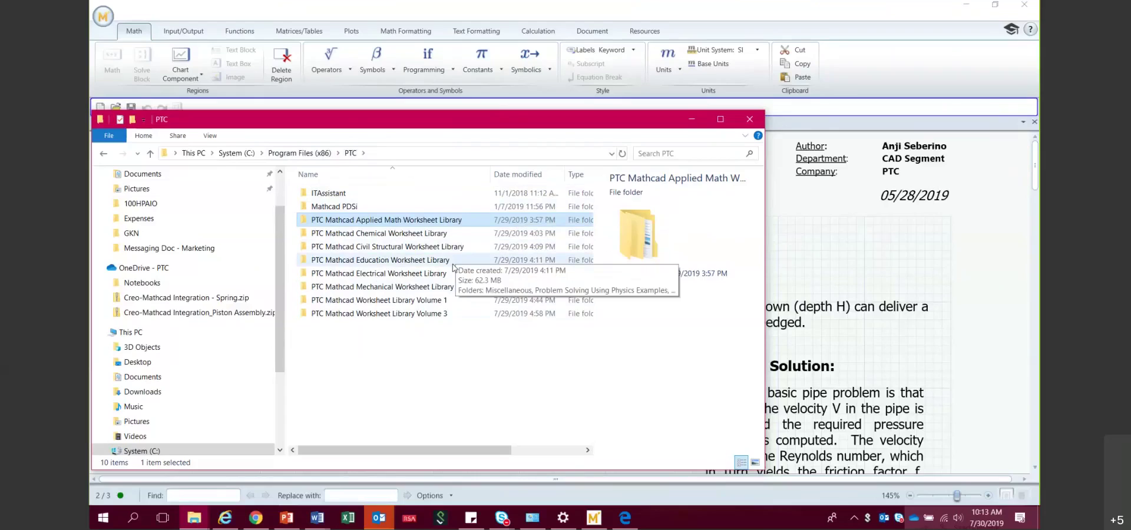
# Open Topics in Electrical Engineering in PTC Mathcad Worksheet Library Volume 1, widen the name column and look through its worksheets.
pyautogui.doubleClick(435, 303)
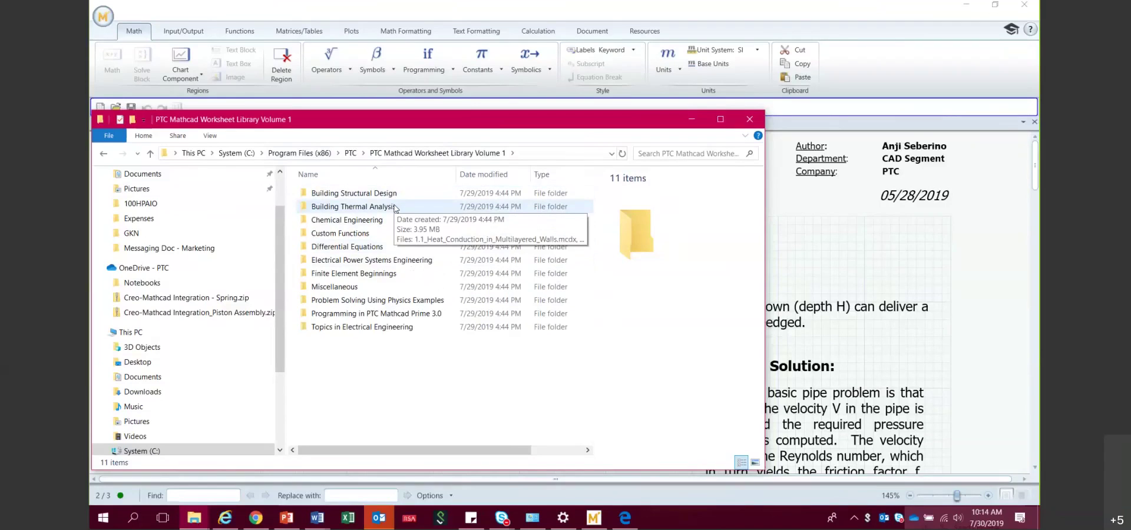
pyautogui.doubleClick(403, 329)
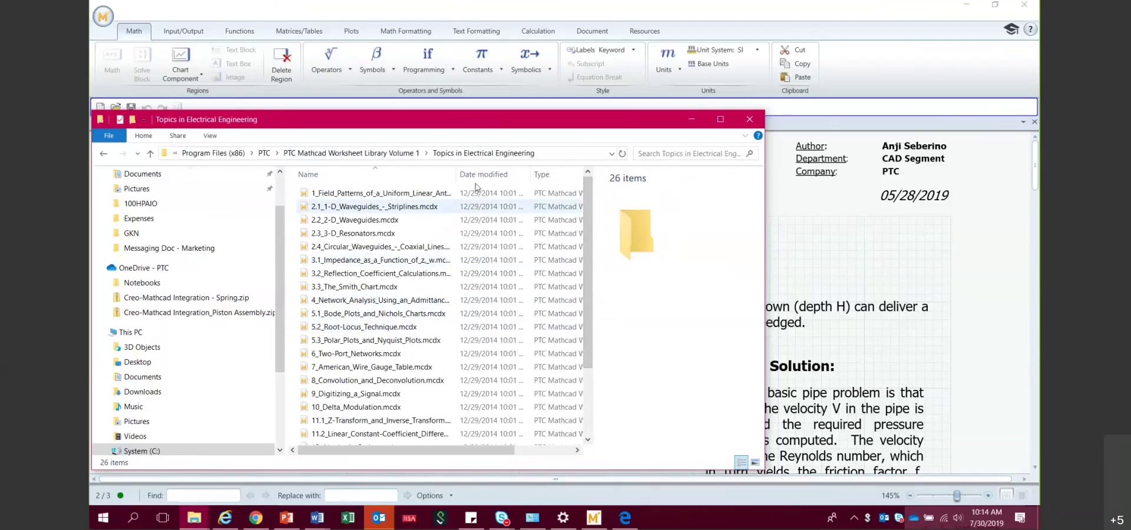
pyautogui.moveTo(457, 175); pyautogui.dragTo(522, 177)
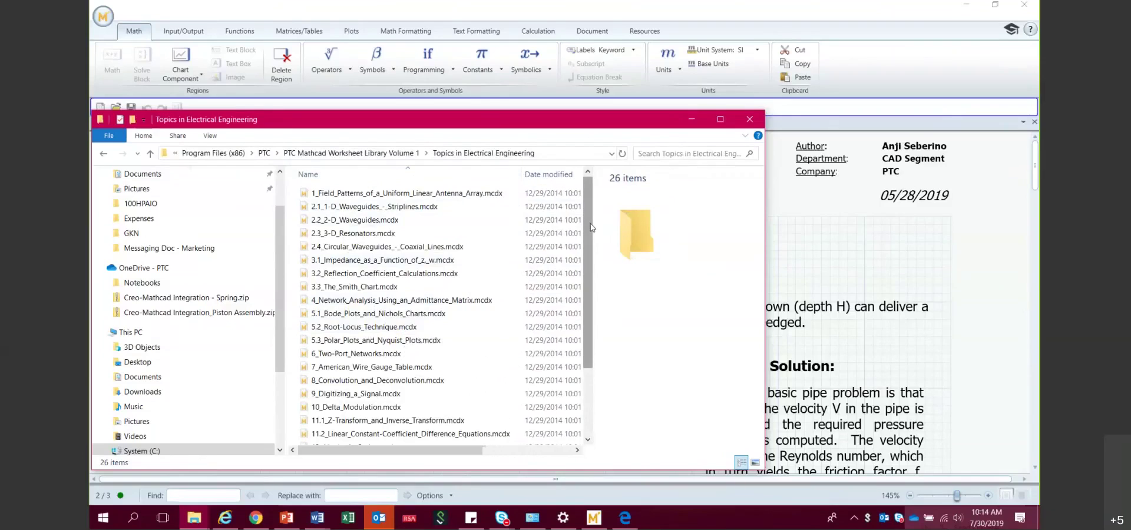
pyautogui.moveTo(590, 224); pyautogui.dragTo(587, 318)
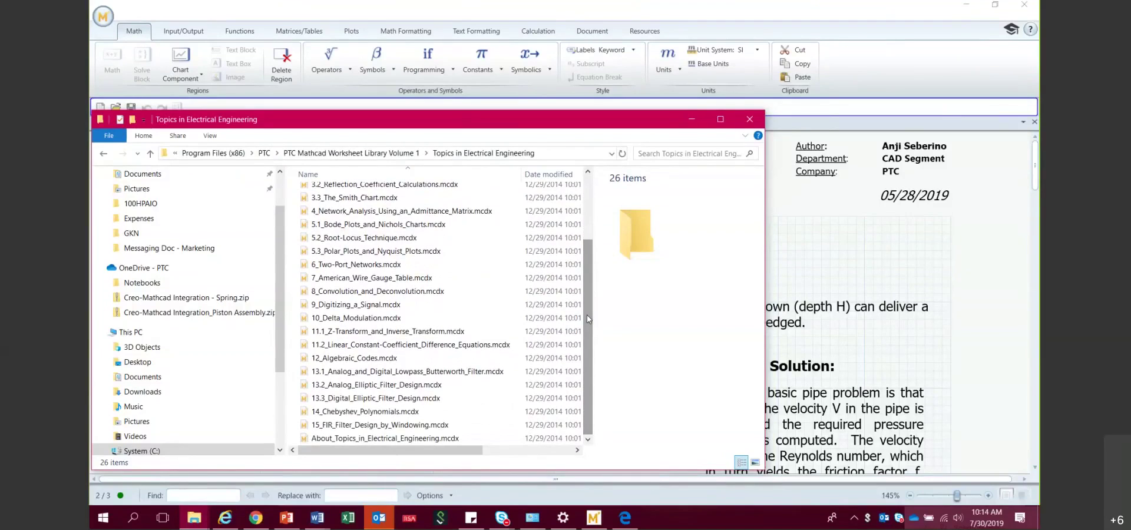
pyautogui.moveTo(587, 319); pyautogui.dragTo(593, 248)
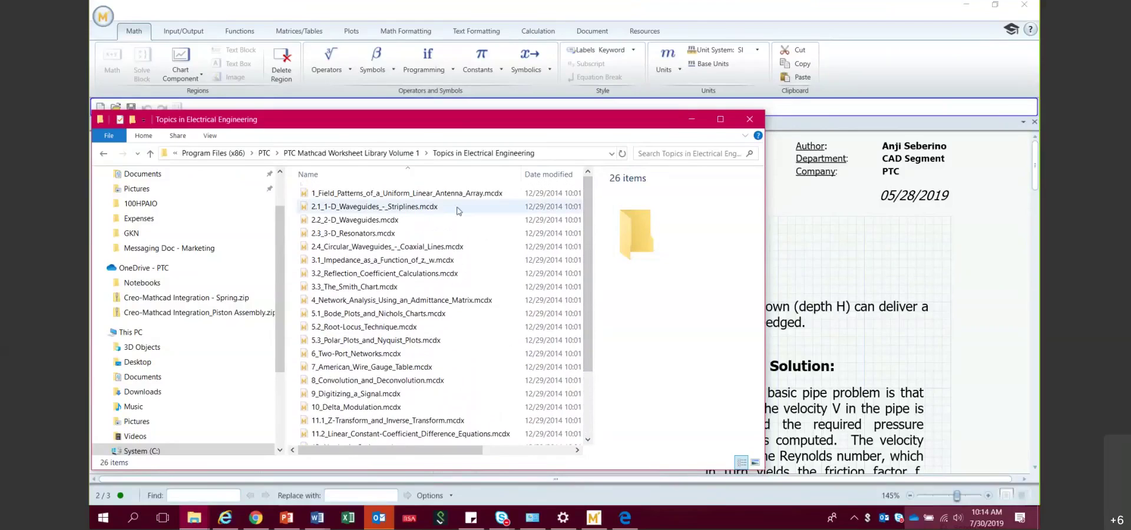
# Open the worksheet on impedance as a function of z, w in Mathcad and compare it briefly with the pipe diameter worksheet.
pyautogui.doubleClick(427, 263)
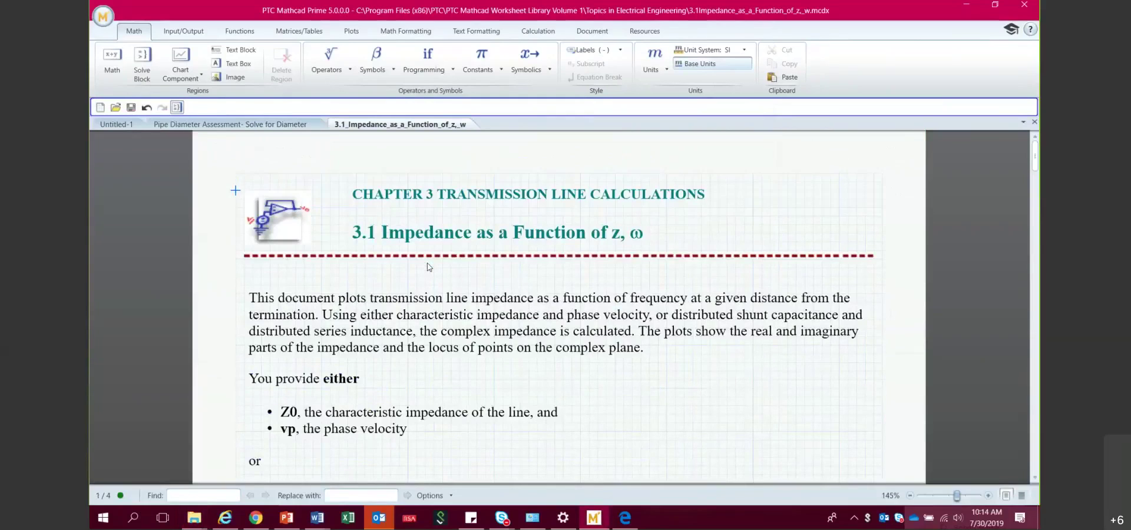
pyautogui.click(259, 128)
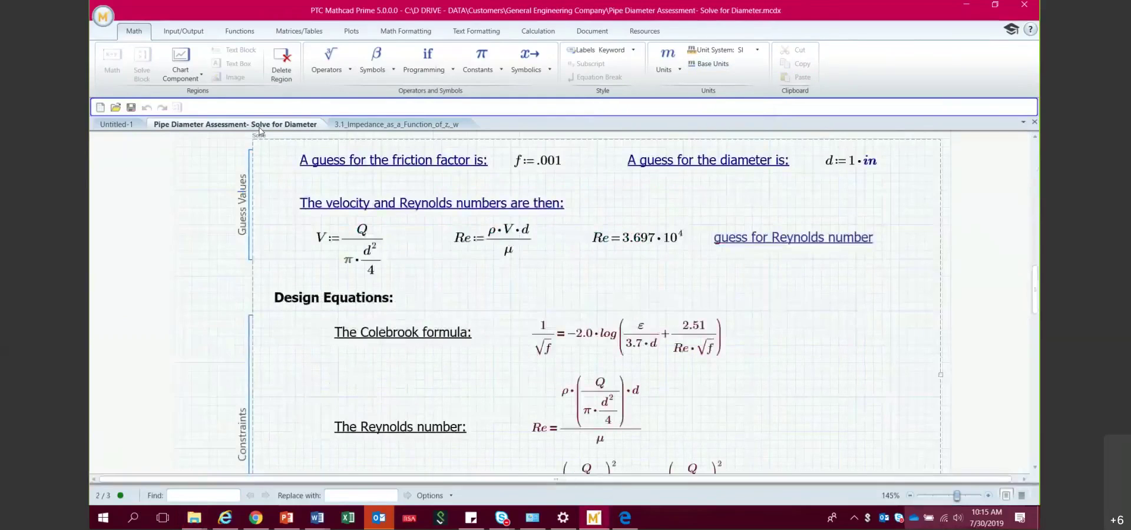
pyautogui.click(369, 125)
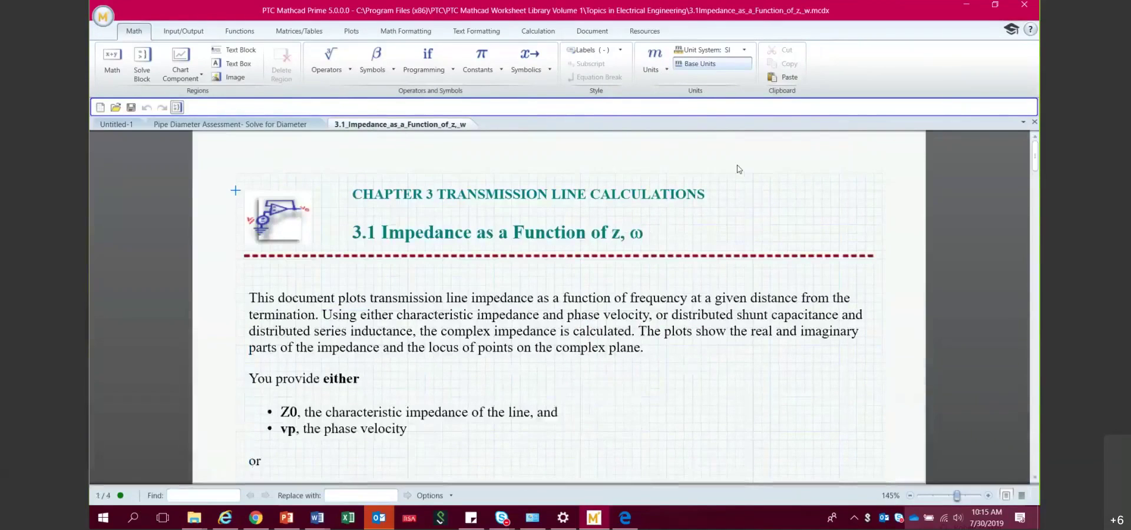
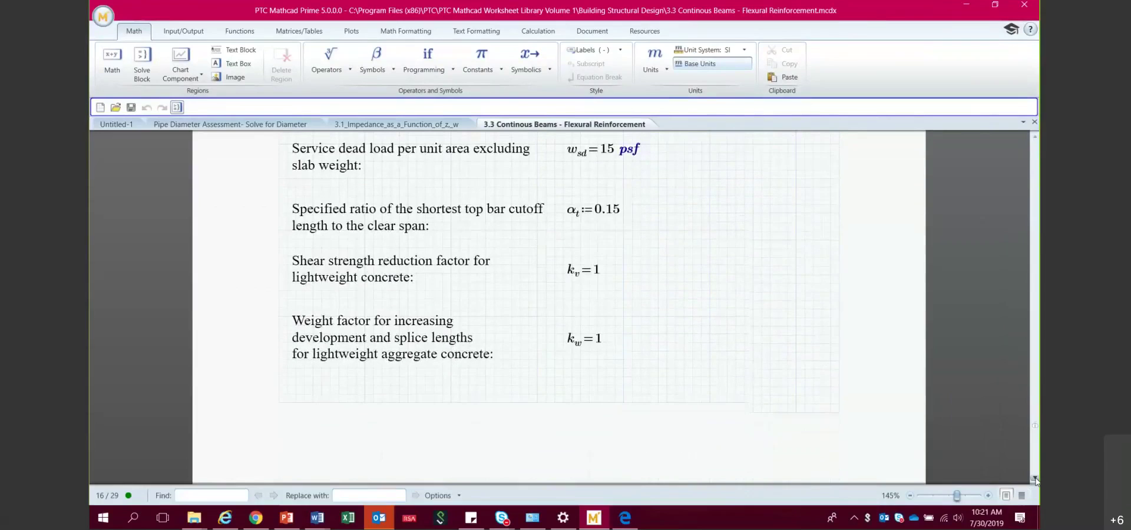
# Examine the continuous beams worksheet from the shear strength and weight factors through to the theoretical reinforcement areas.
pyautogui.click(1035, 479)
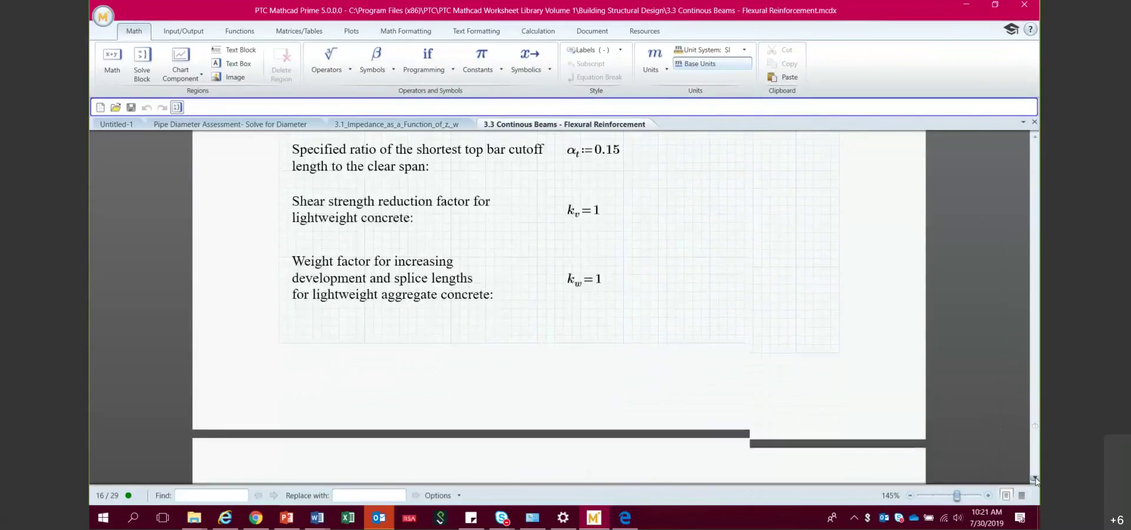
pyautogui.click(1035, 479)
pyautogui.click(676, 415)
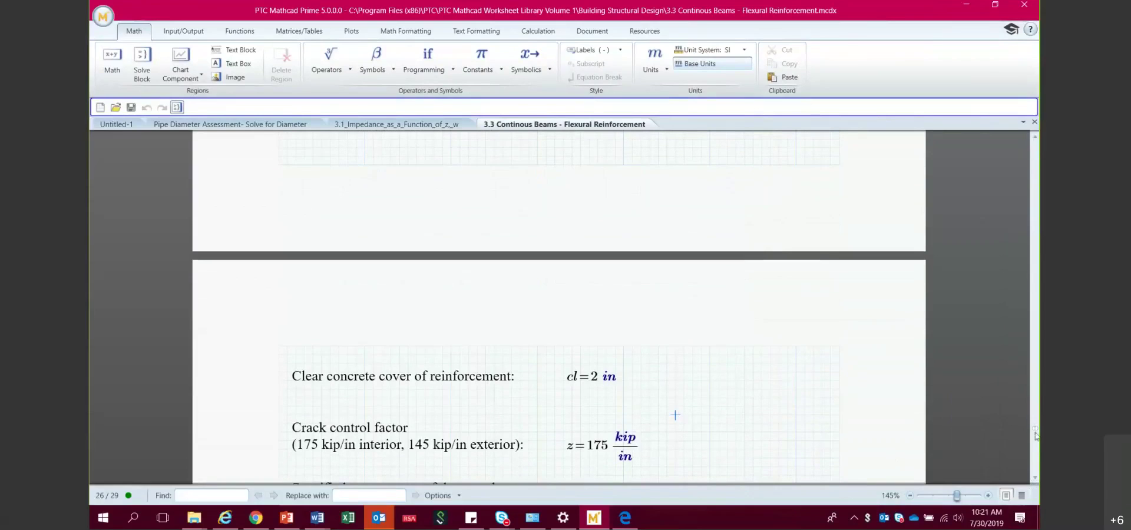
pyautogui.moveTo(1036, 432); pyautogui.dragTo(1038, 466)
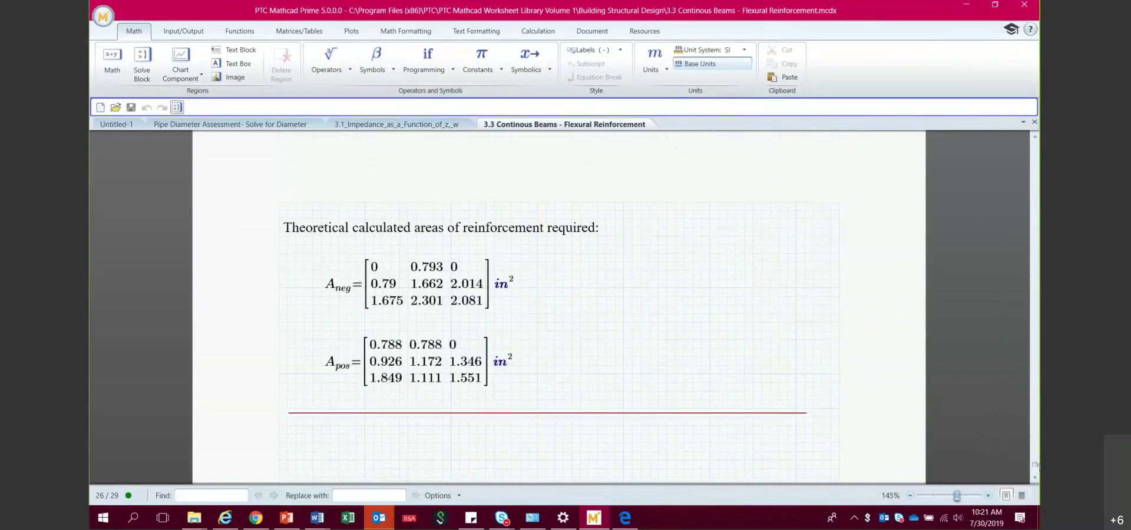
pyautogui.click(658, 382)
# Go back through the beam worksheet to review the areas of top and bottom reinforcement provided.
pyautogui.click(1035, 139)
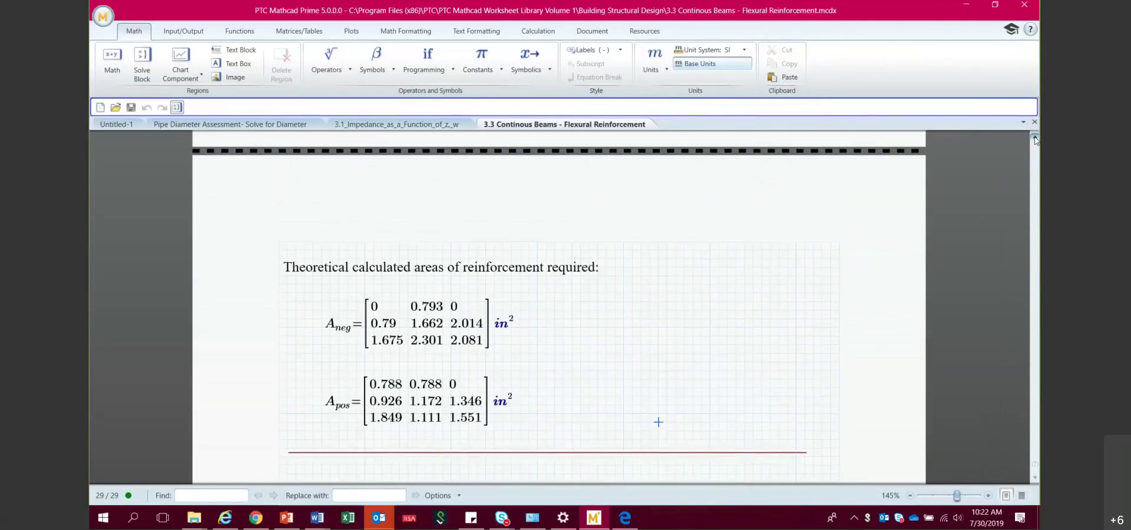
pyautogui.click(1035, 139)
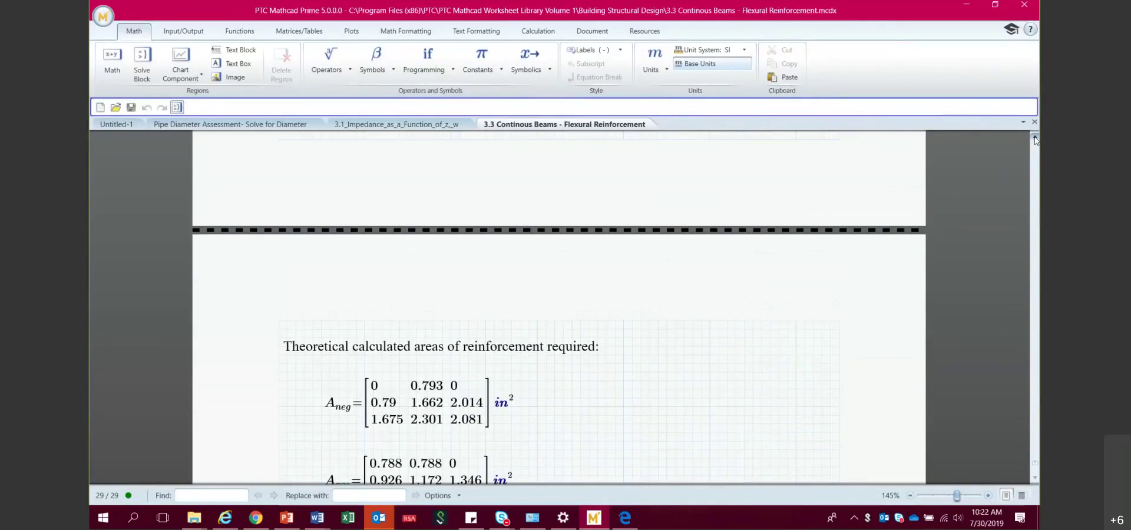
pyautogui.click(1035, 139)
pyautogui.click(1035, 139)
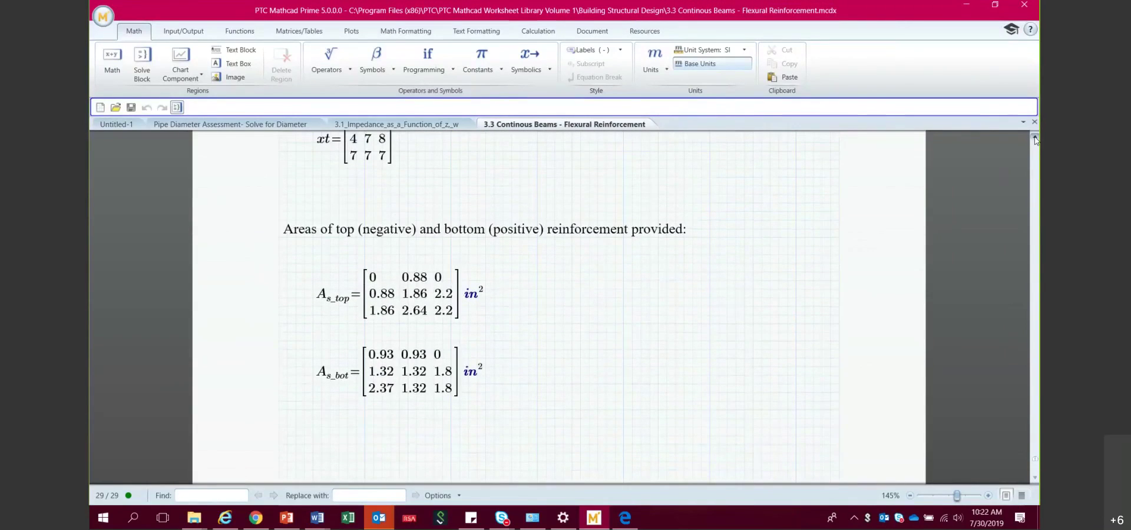
pyautogui.click(1035, 139)
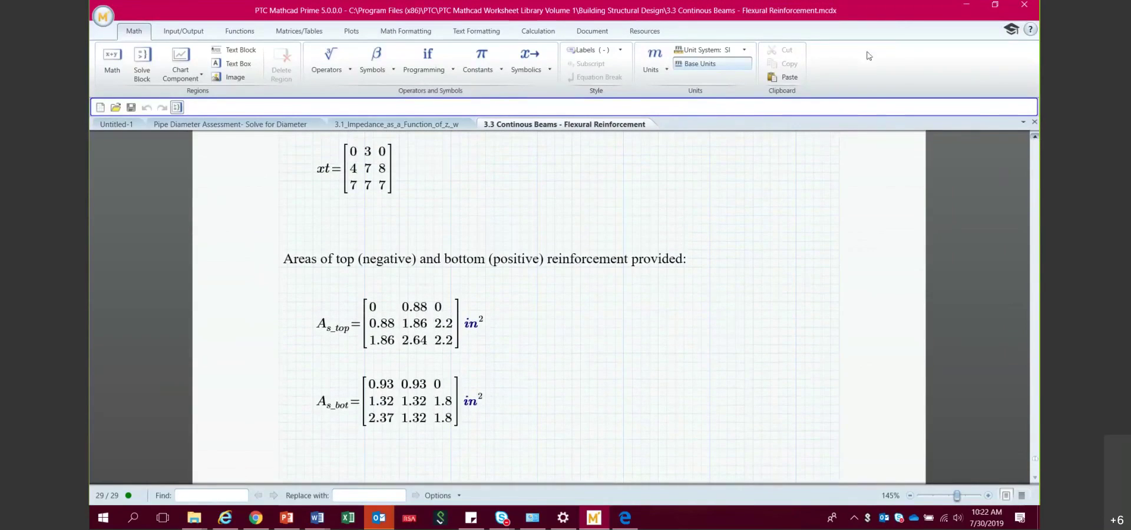
# Switch to File Explorer and return to the PTC Mathcad Worksheet Library Volume 1 folder to review its topics.
pyautogui.click(196, 518)
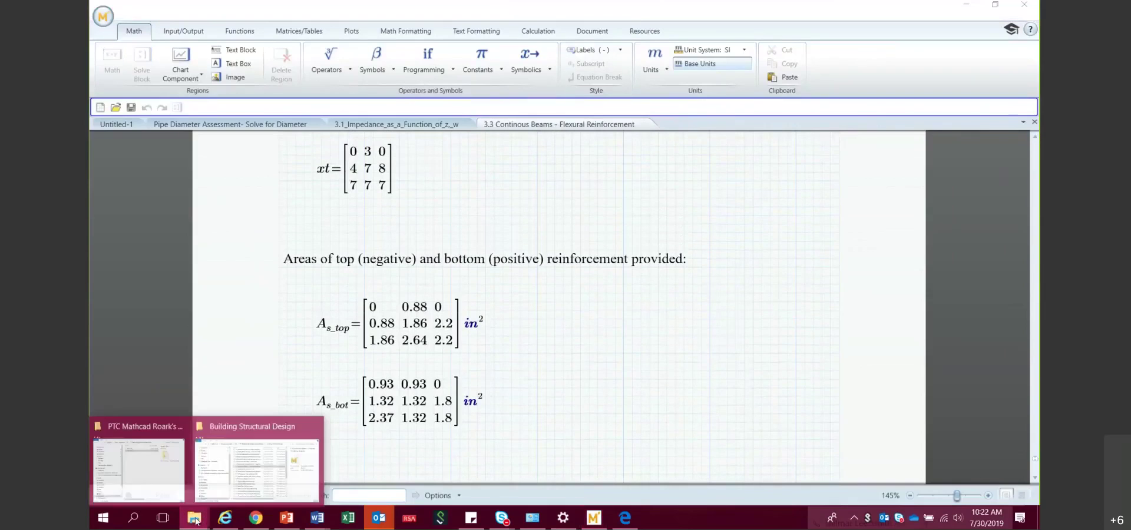
pyautogui.click(271, 432)
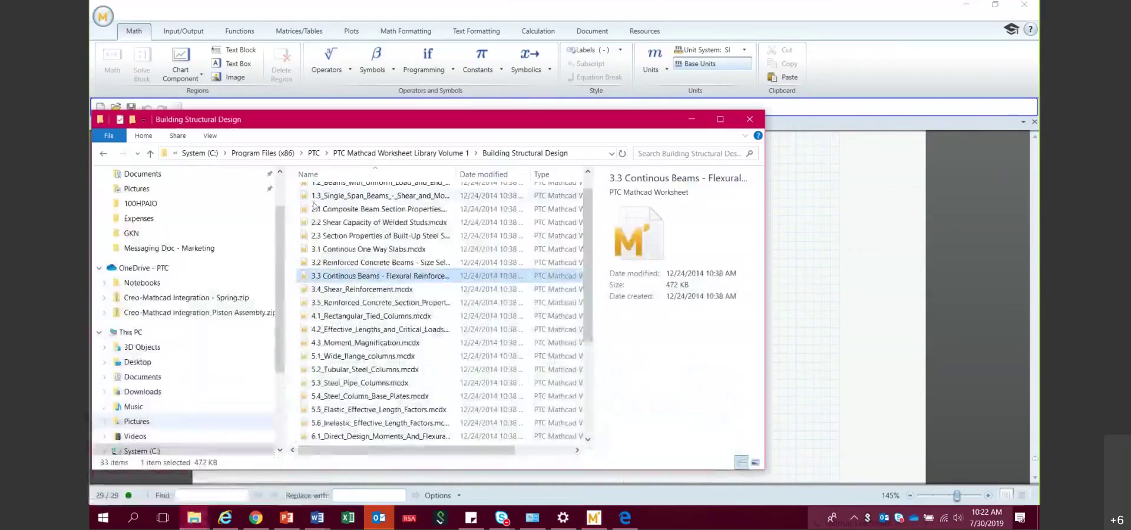
pyautogui.click(451, 155)
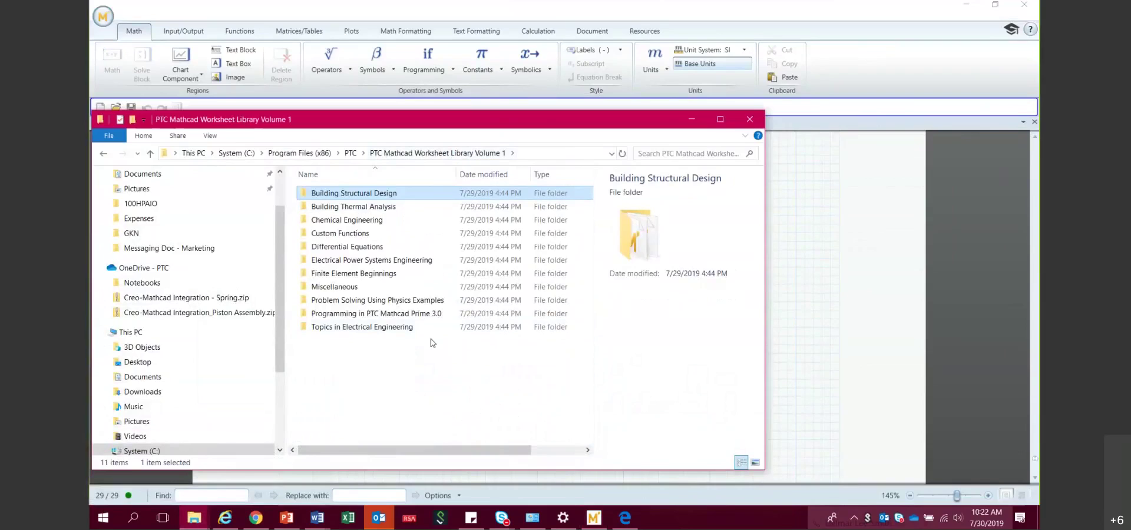
pyautogui.moveTo(395, 333)
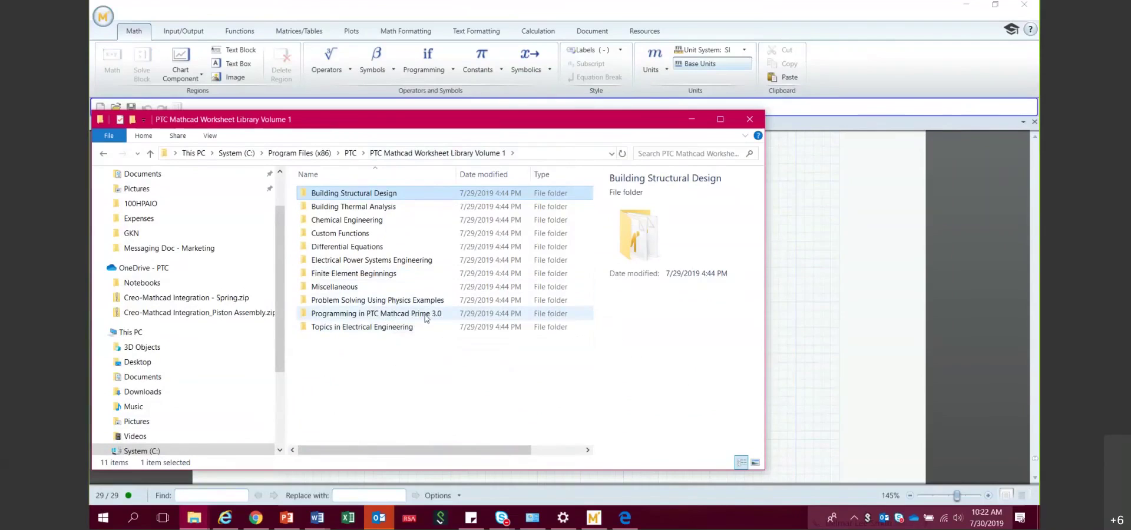
pyautogui.moveTo(426, 318)
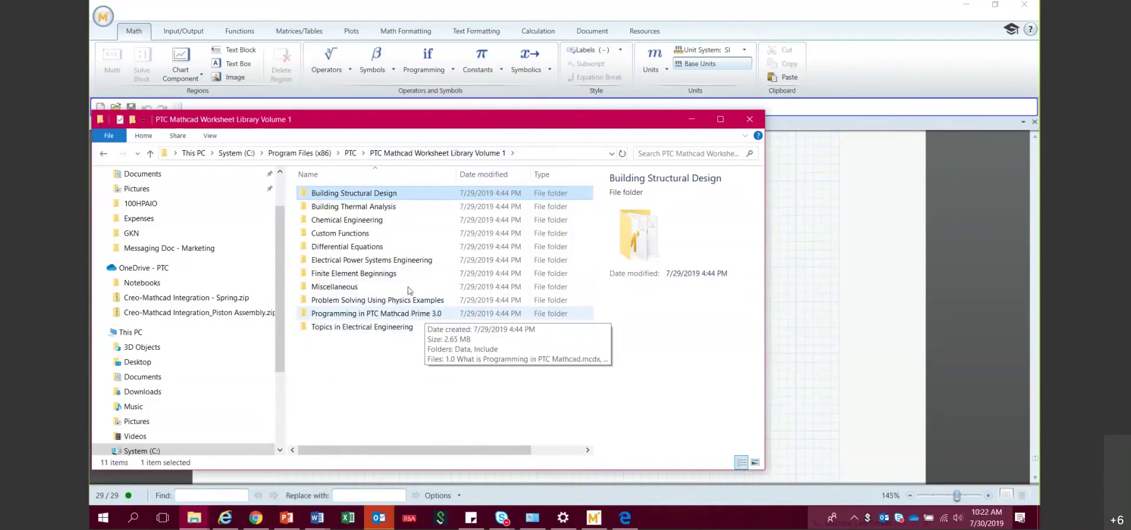
# Browse the Differential Equations folder, open the worksheet 1.1.1 Application Population Dynamics in Mathcad and skim its Malthusian Law section.
pyautogui.doubleClick(376, 248)
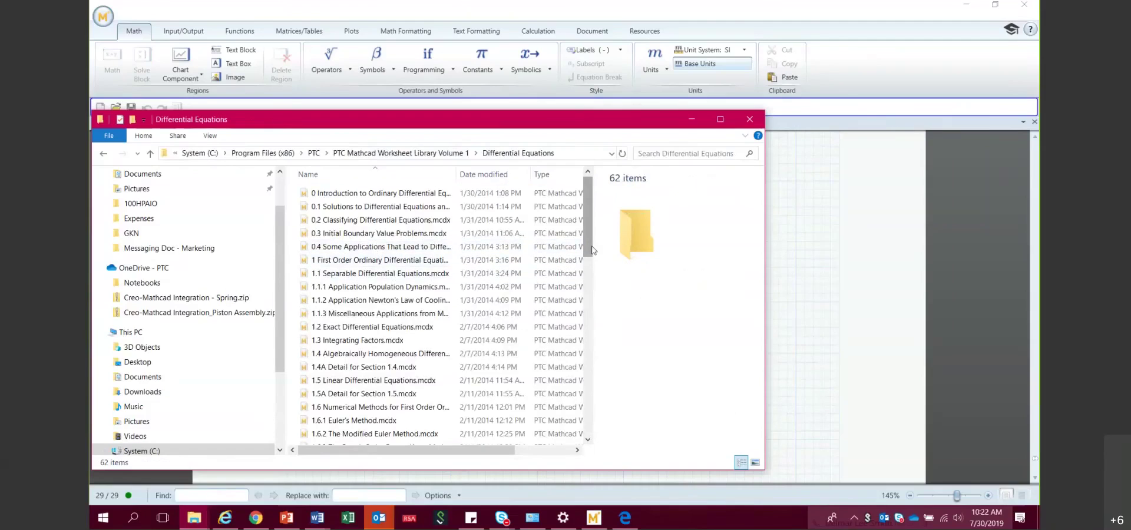
pyautogui.moveTo(592, 249); pyautogui.dragTo(593, 322)
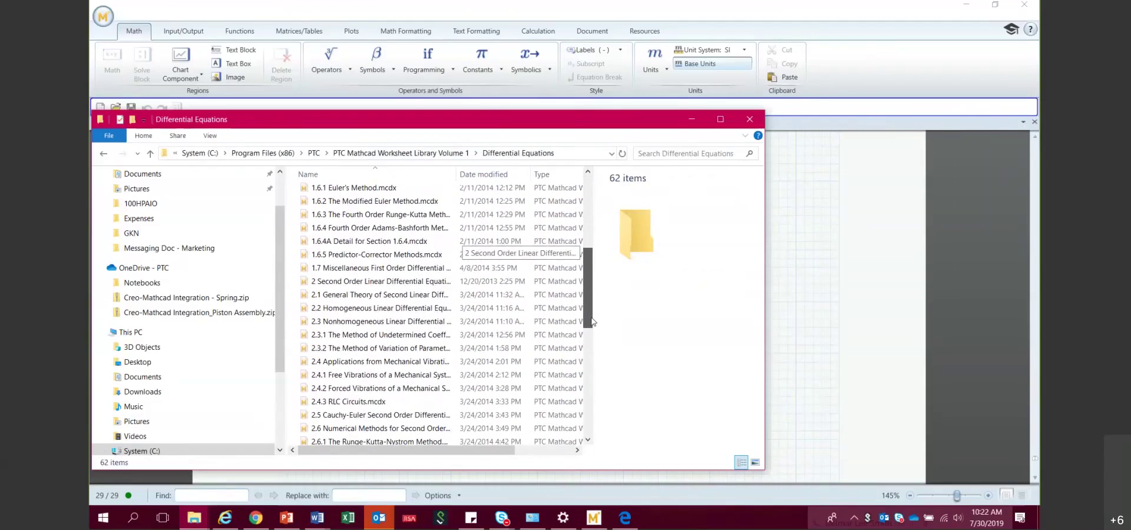
pyautogui.moveTo(593, 322); pyautogui.dragTo(591, 333)
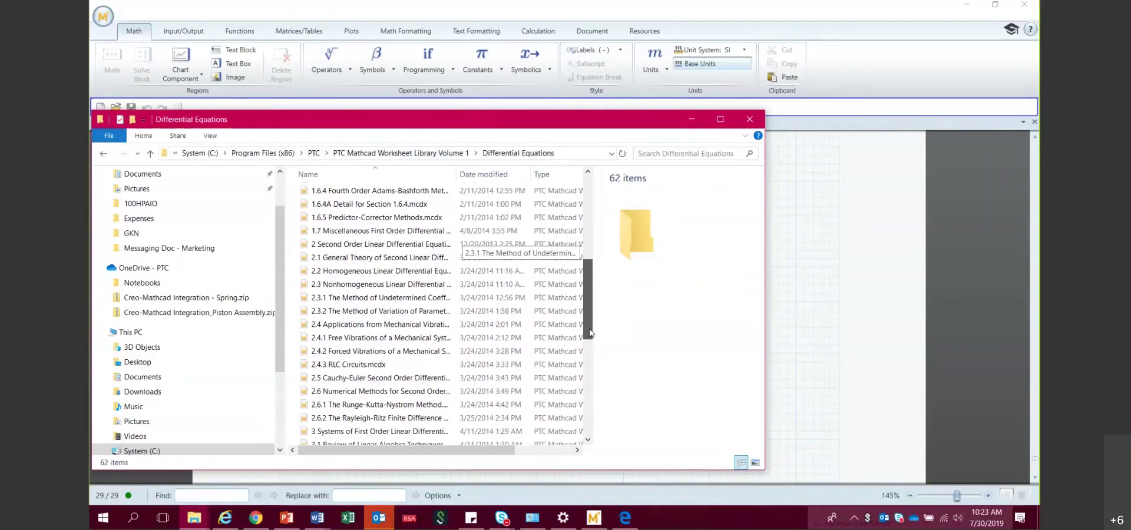
pyautogui.moveTo(590, 332); pyautogui.dragTo(583, 280)
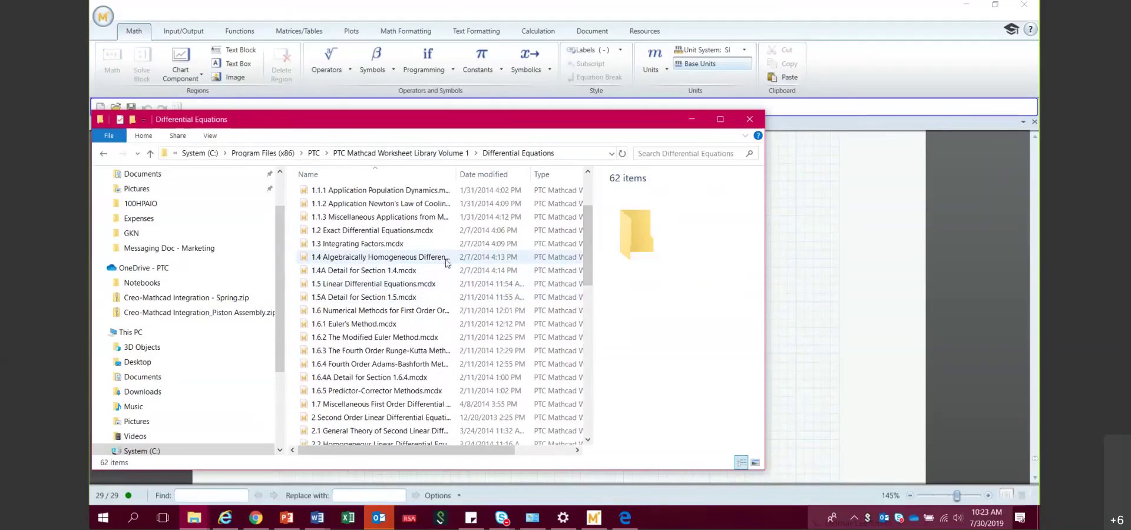
pyautogui.doubleClick(423, 191)
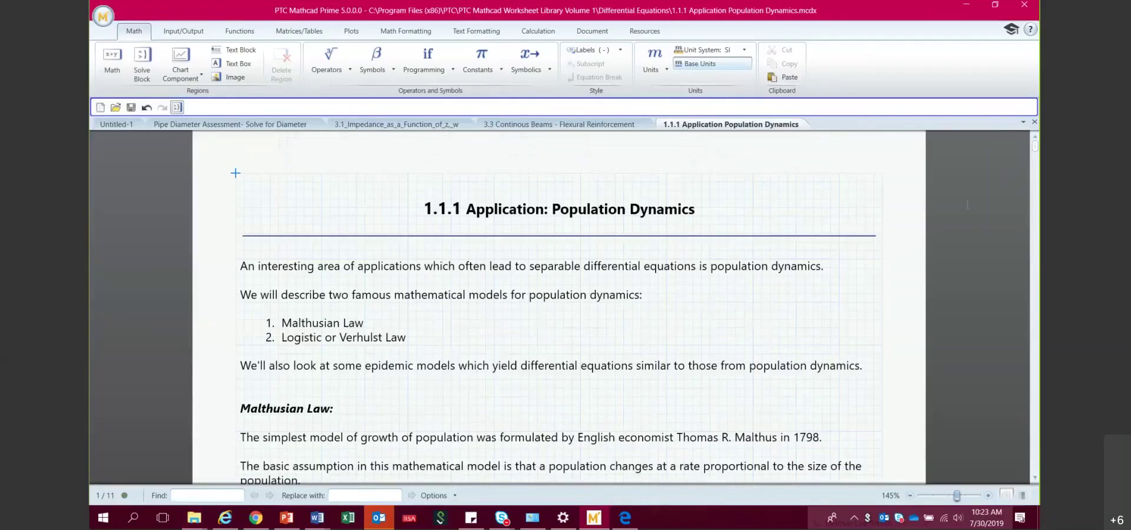
pyautogui.moveTo(1039, 152); pyautogui.dragTo(1037, 163)
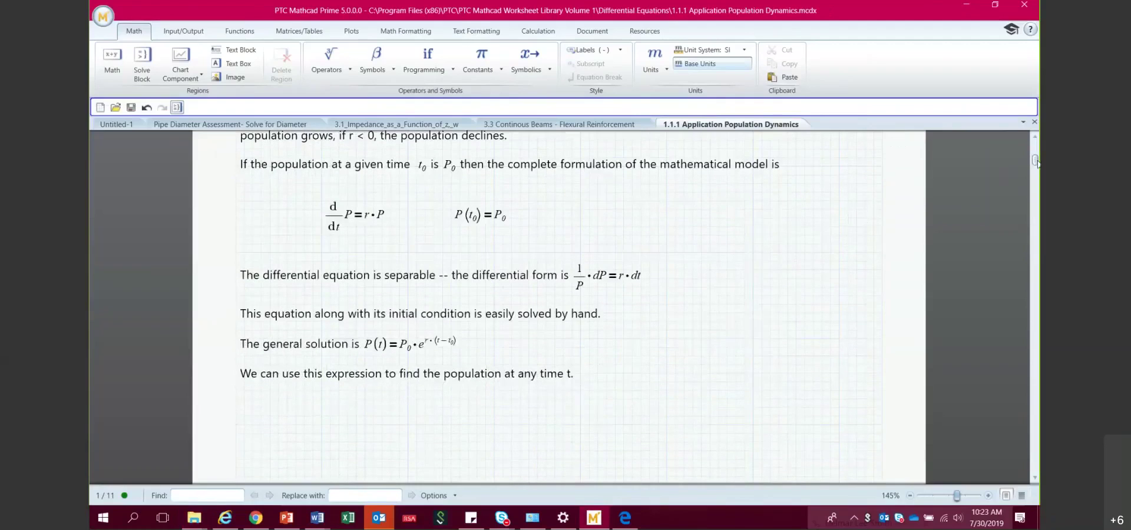
# Go back to the PTC folder in File Explorer and open PTC Mathcad Applied Math Worksheet Library to review its topics.
pyautogui.click(185, 524)
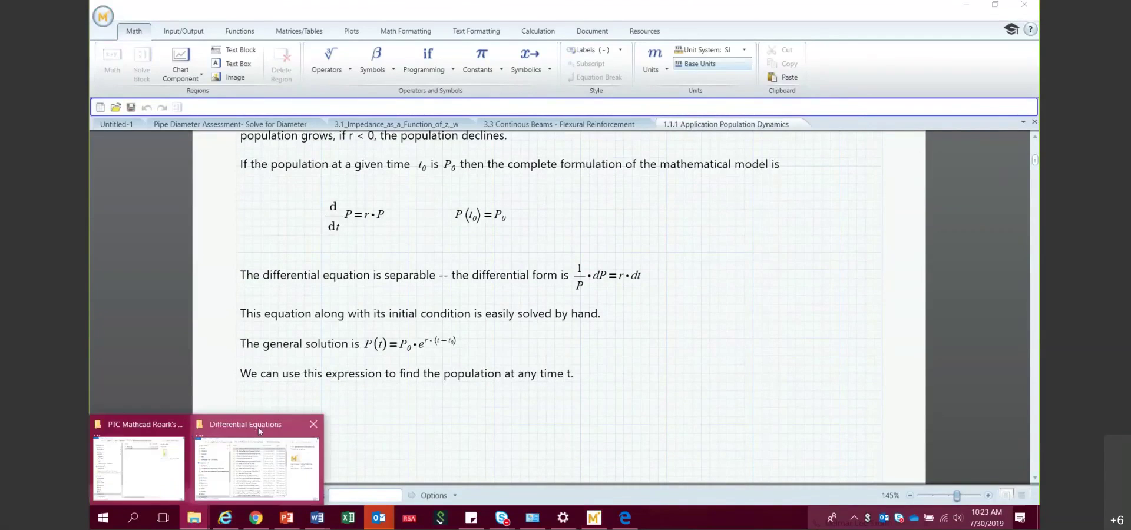
pyautogui.click(259, 431)
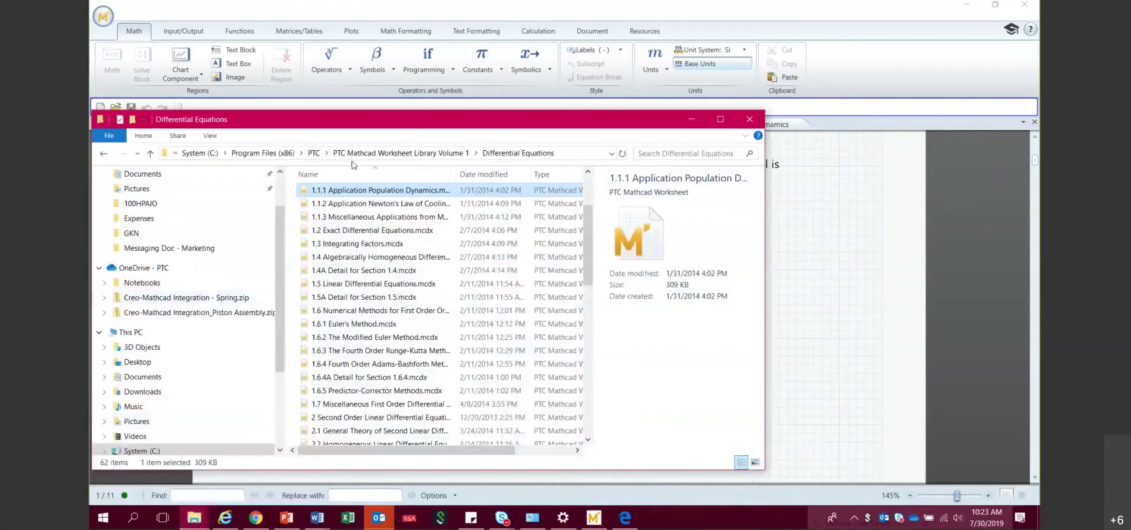
pyautogui.click(318, 155)
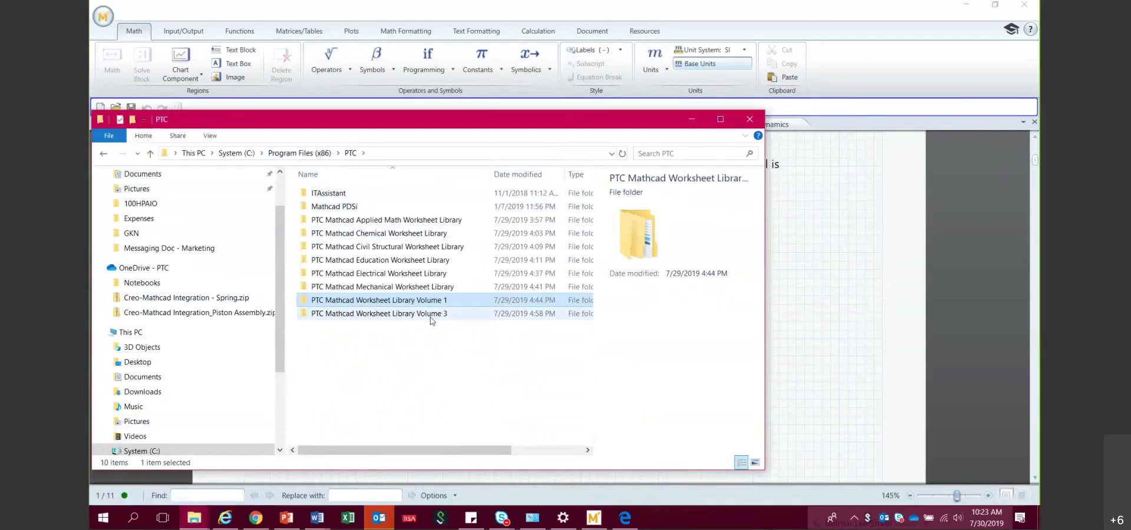
pyautogui.doubleClick(403, 224)
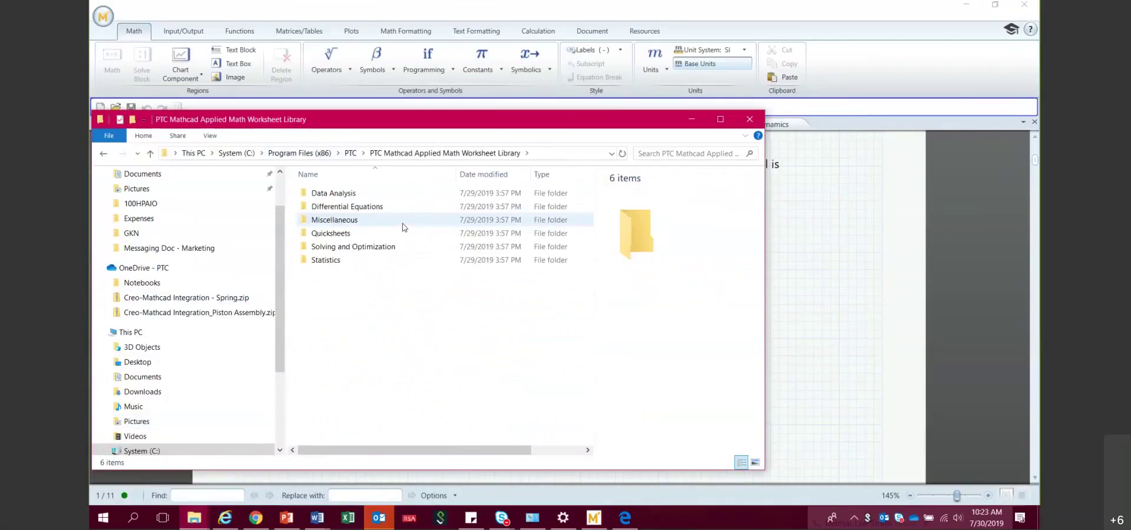
pyautogui.moveTo(402, 224)
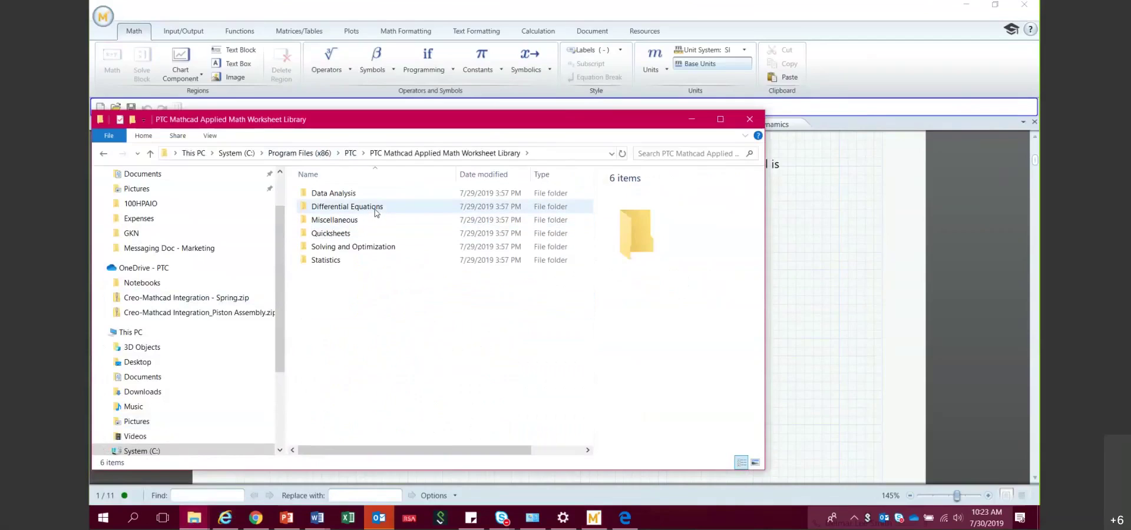
pyautogui.moveTo(375, 210)
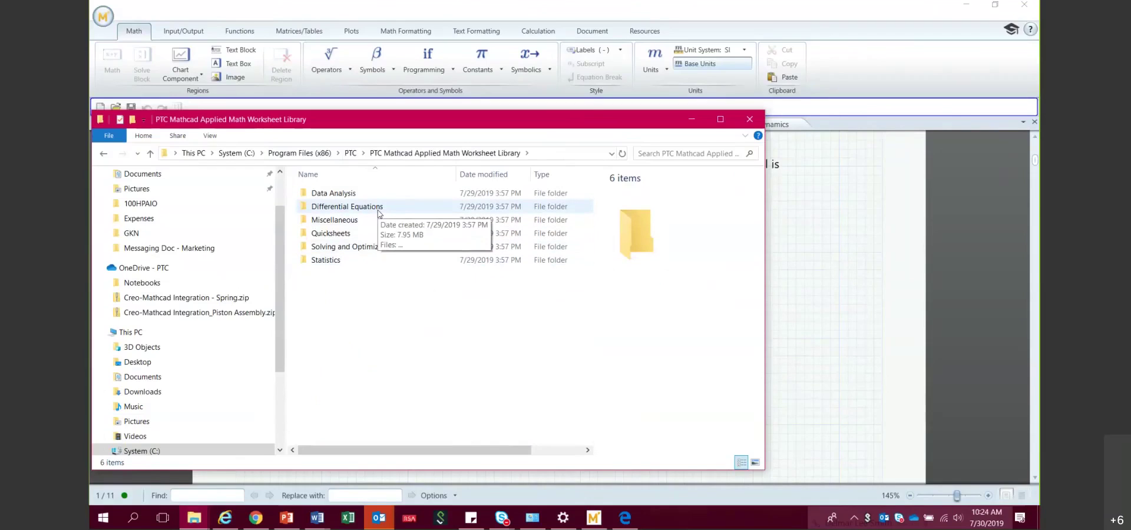
# Open beamdef.mcdx from the Quicksheets Applications folder in Mathcad and examine it from the beam inputs to the stress diagram.
pyautogui.doubleClick(331, 234)
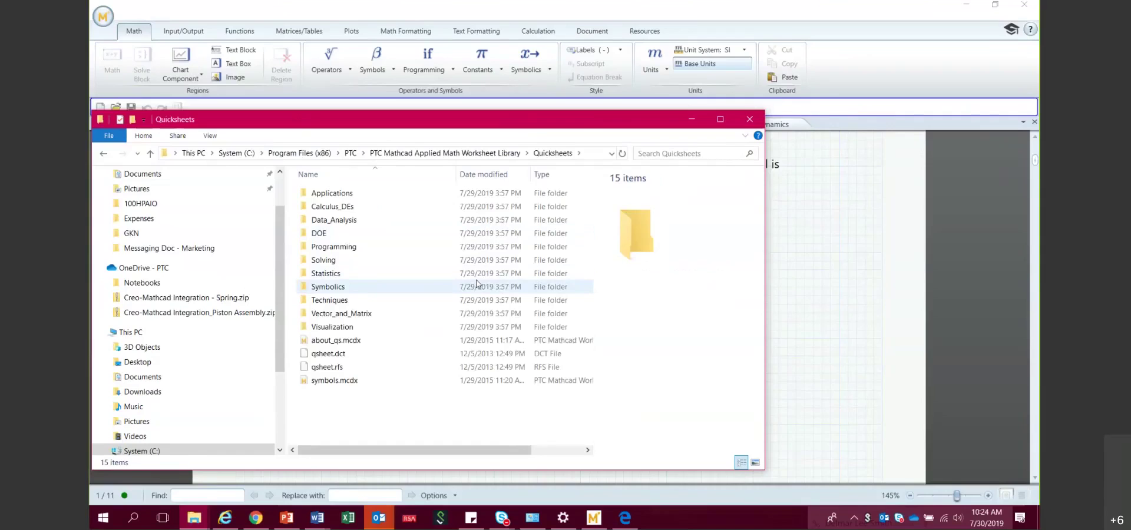
pyautogui.doubleClick(356, 198)
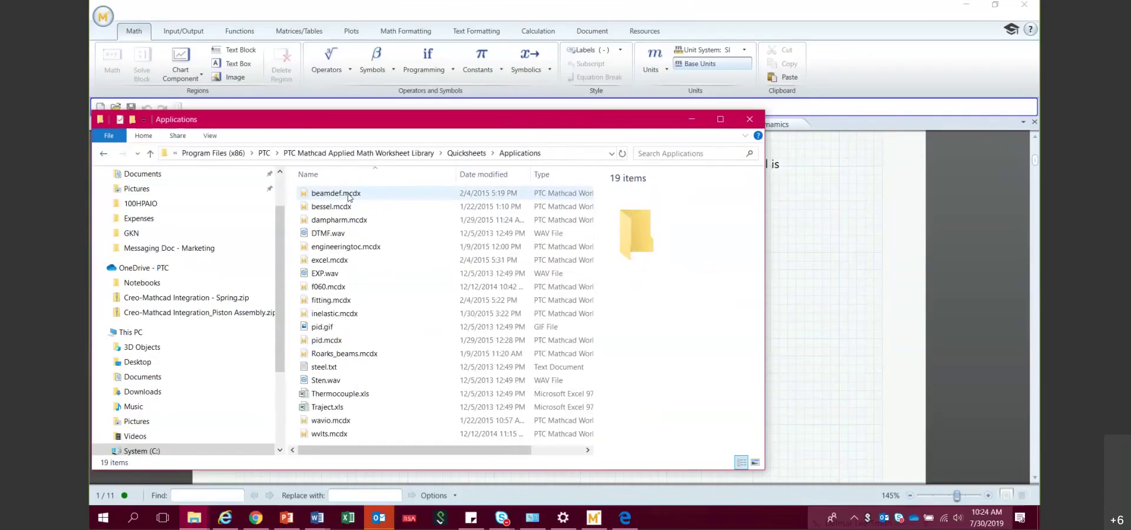
pyautogui.doubleClick(349, 194)
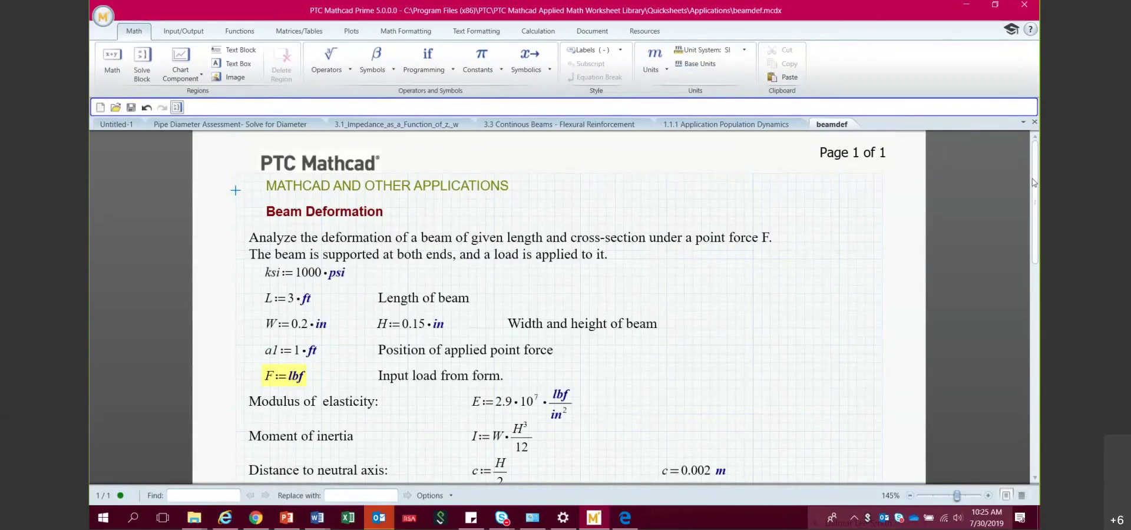
pyautogui.moveTo(1037, 189); pyautogui.dragTo(1040, 221)
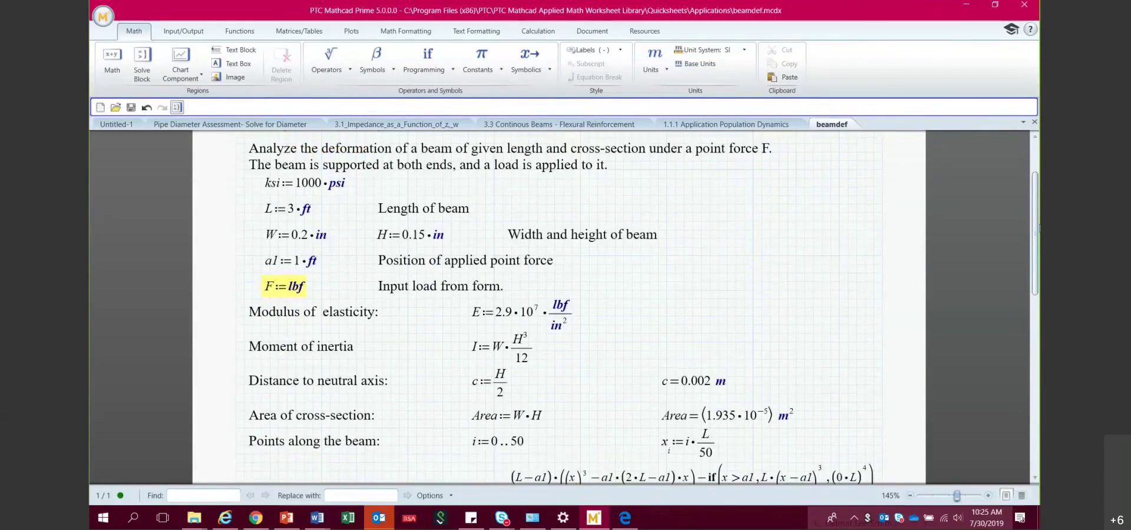
pyautogui.scroll(-1, 1040, 229)
pyautogui.moveTo(1039, 232); pyautogui.dragTo(1040, 396)
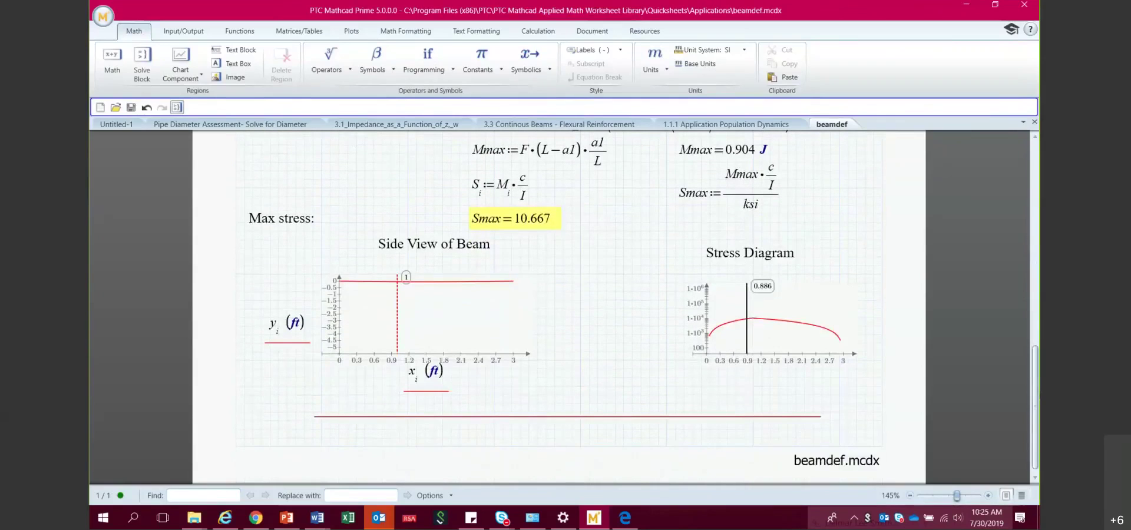
pyautogui.moveTo(1035, 396); pyautogui.dragTo(1013, 182)
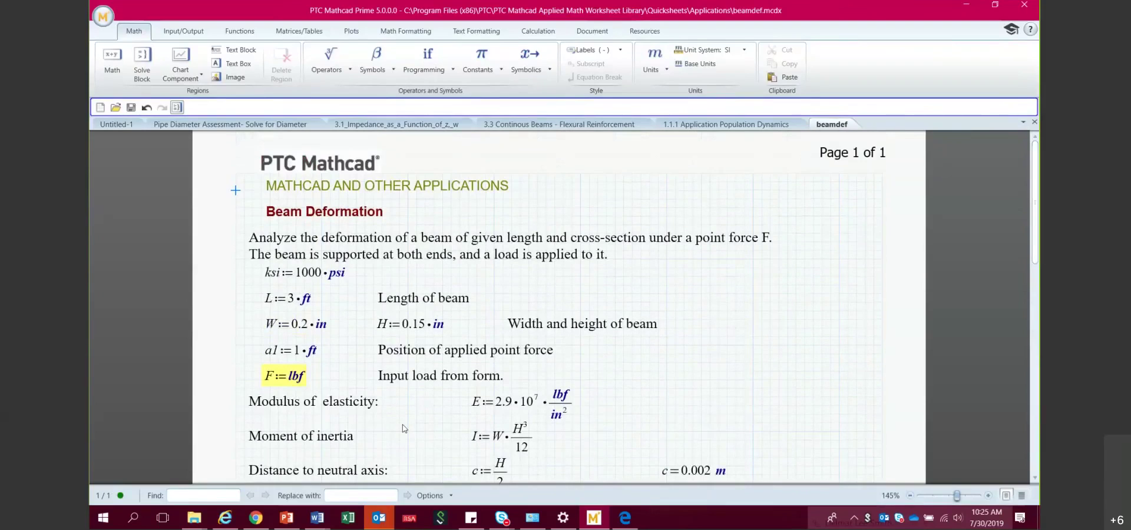
# Open nonlinop.mcdx from the Quicksheets Solving folder in Mathcad and examine the optimization function and its solve block.
pyautogui.click(205, 517)
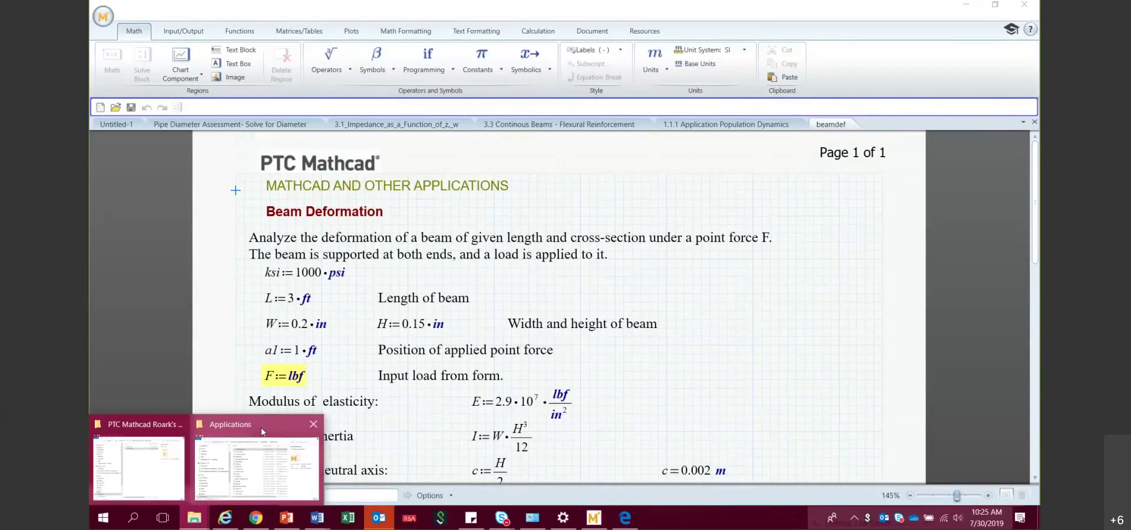
pyautogui.click(263, 431)
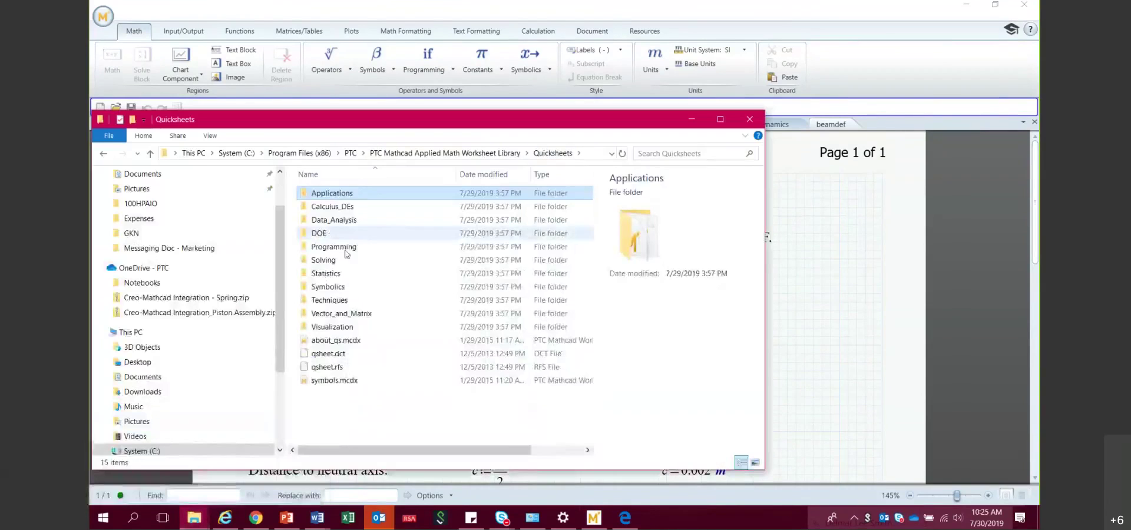
pyautogui.doubleClick(337, 260)
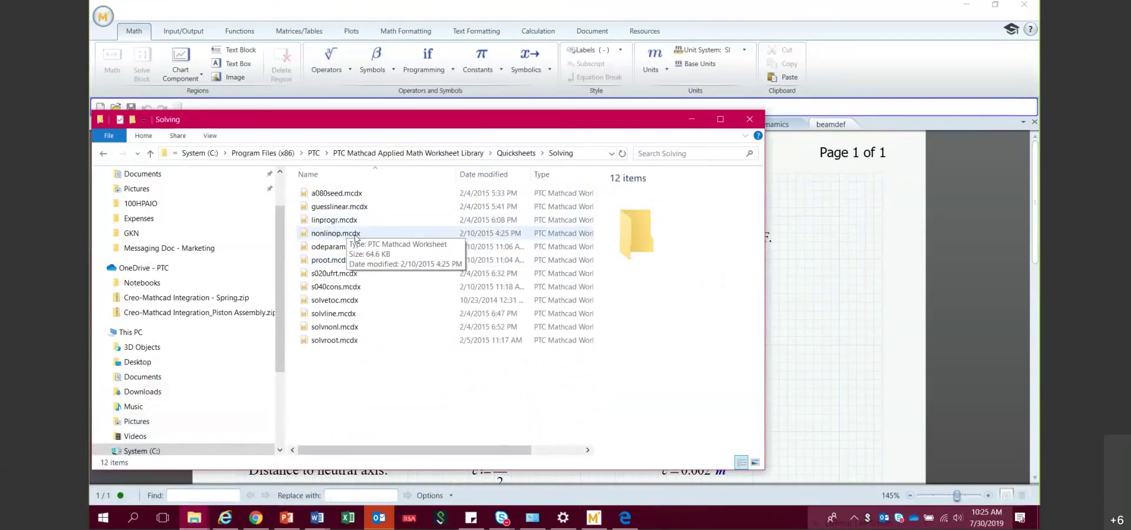
pyautogui.doubleClick(336, 233)
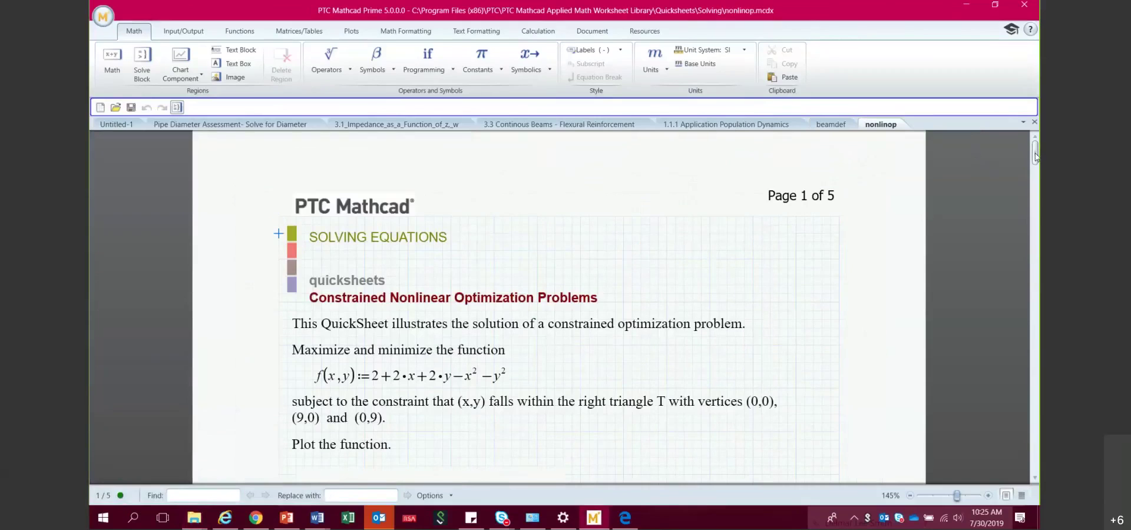
pyautogui.moveTo(1034, 153); pyautogui.dragTo(1038, 244)
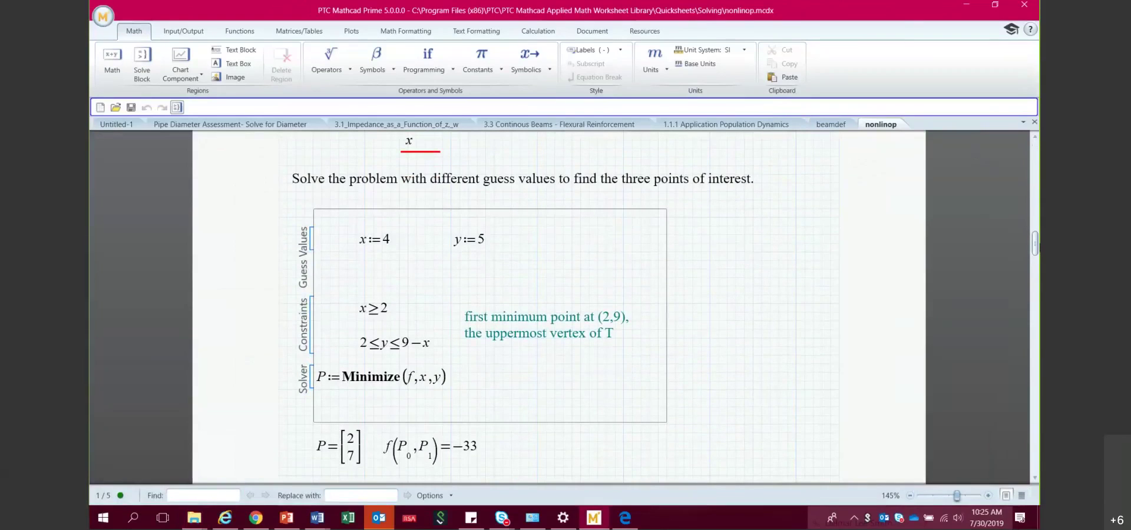
pyautogui.moveTo(1038, 244); pyautogui.dragTo(1038, 148)
# Return to the Applied Math library in File Explorer, open its Statistics folder and look through the worksheets listed there.
pyautogui.click(191, 519)
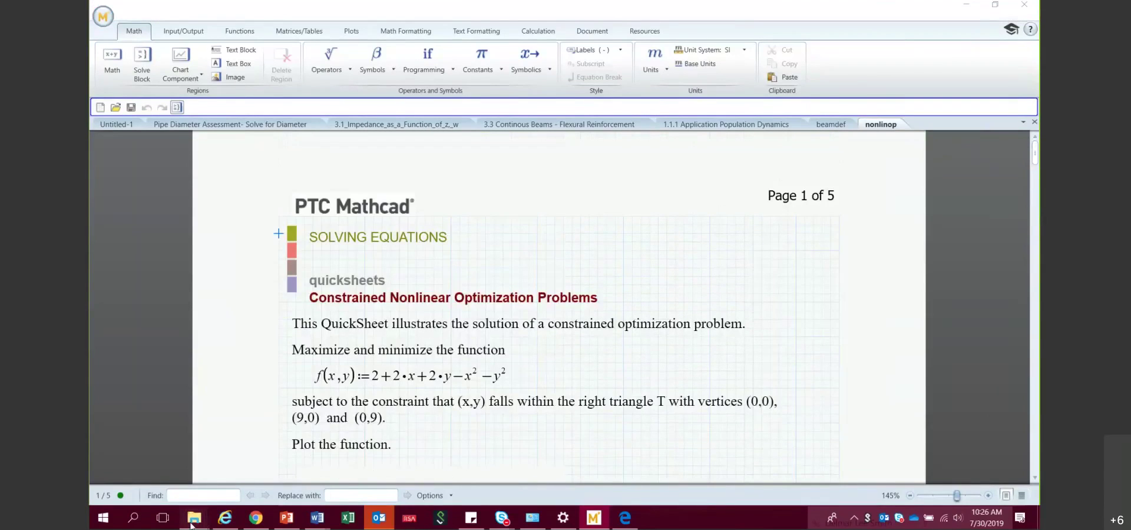
pyautogui.click(259, 428)
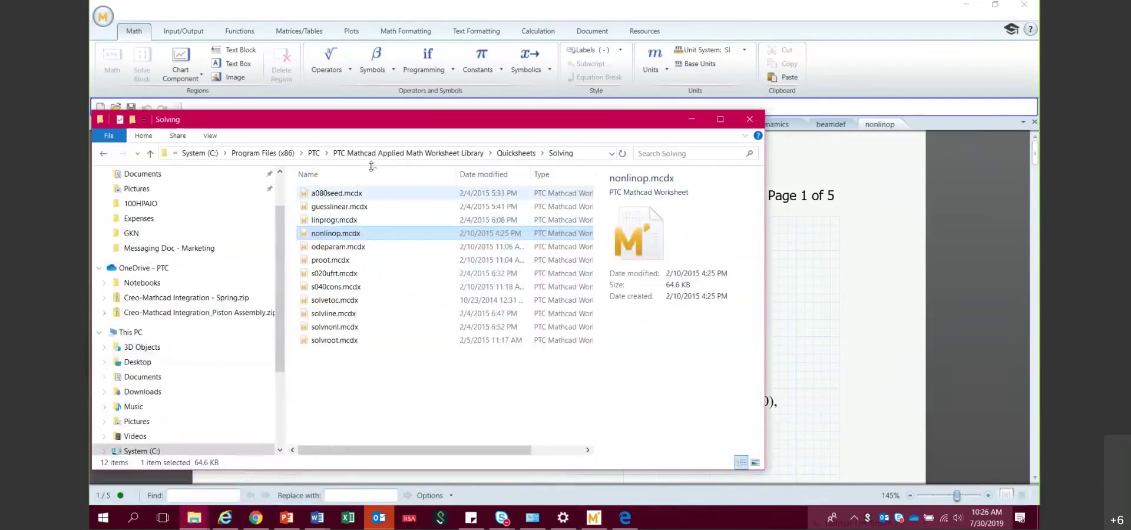
pyautogui.click(384, 154)
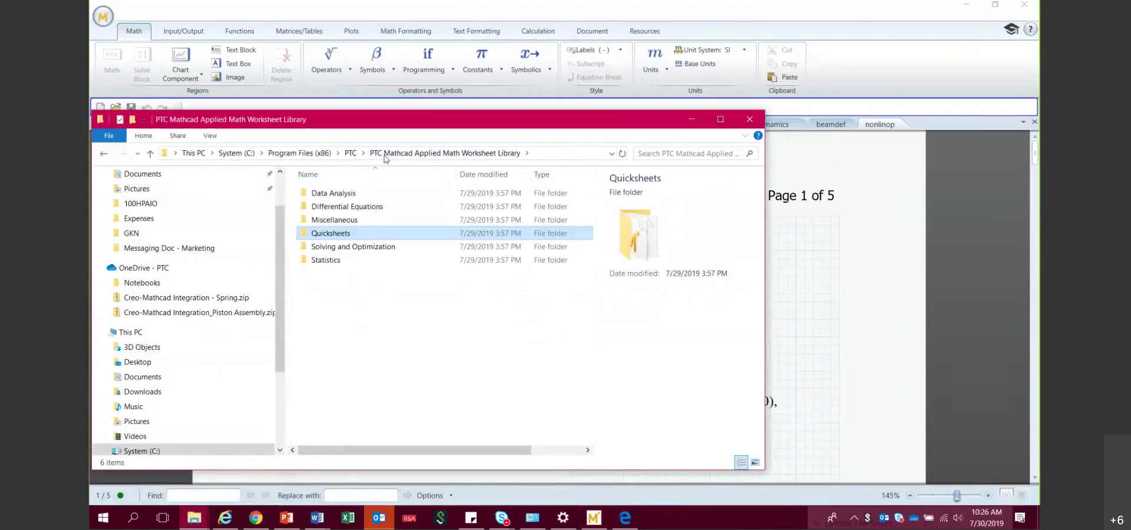
pyautogui.doubleClick(334, 262)
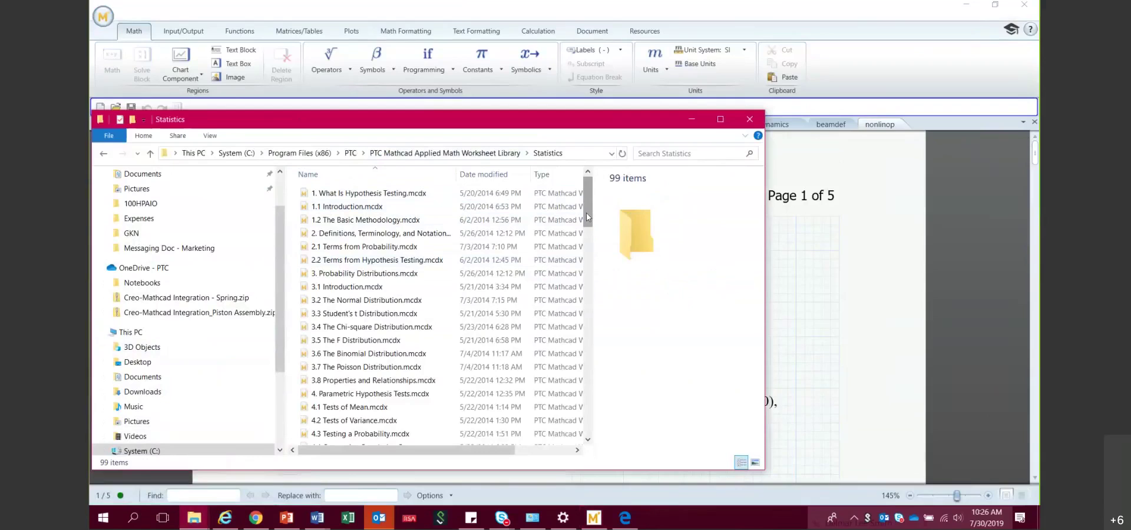
pyautogui.moveTo(587, 217); pyautogui.dragTo(587, 235)
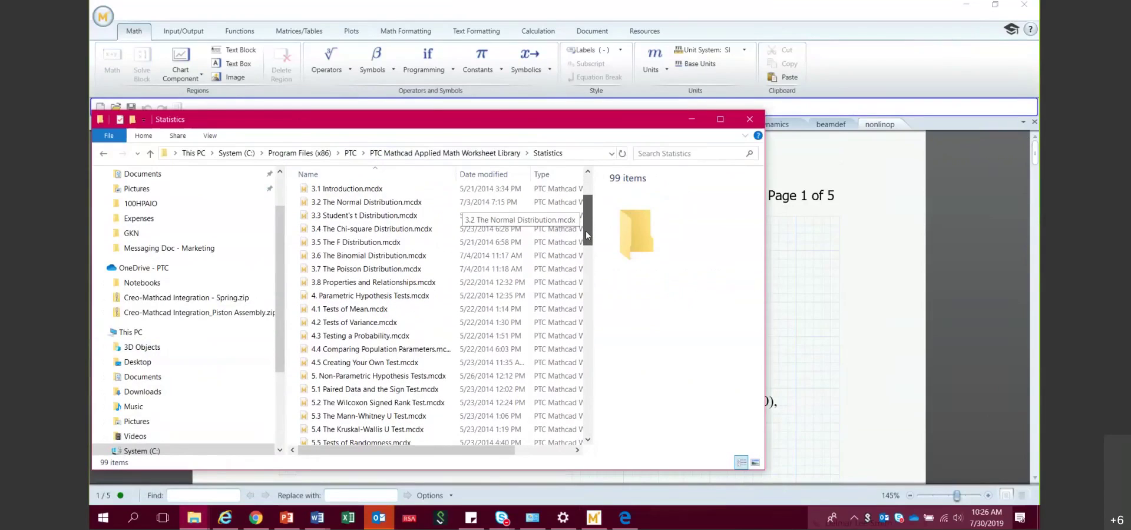
pyautogui.moveTo(587, 236); pyautogui.dragTo(583, 313)
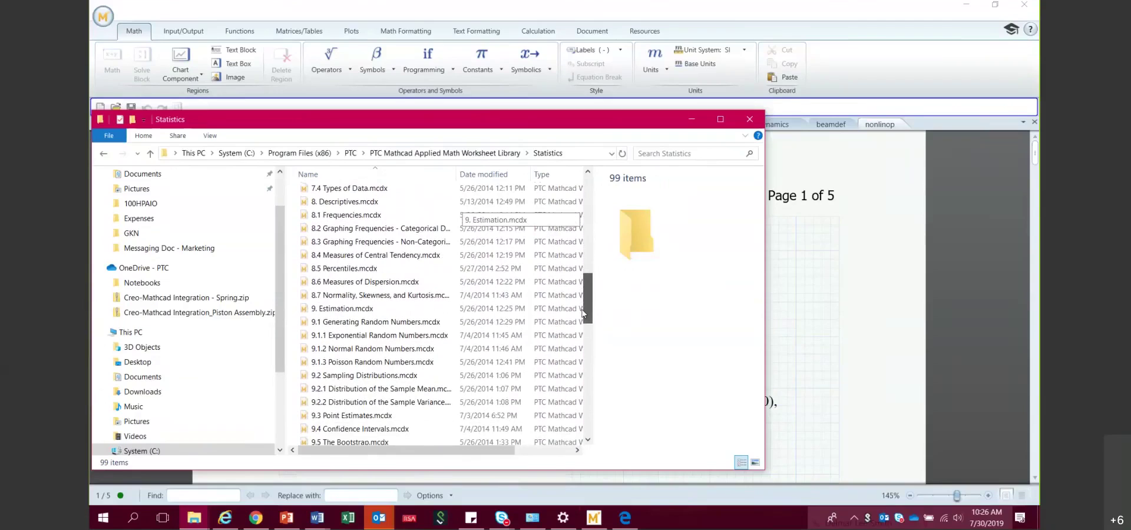
pyautogui.moveTo(583, 314); pyautogui.dragTo(582, 374)
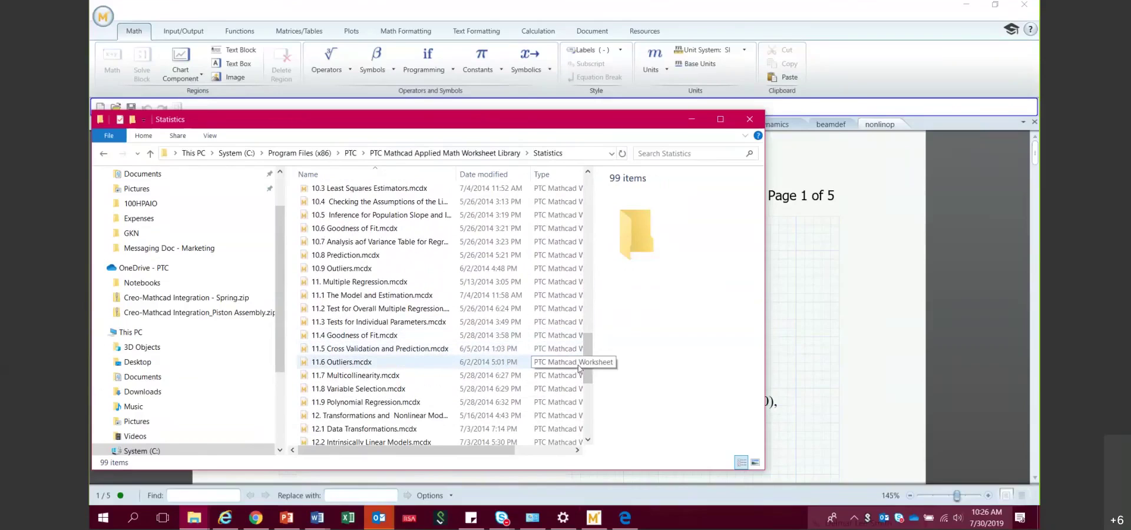
# Look through the remaining worksheets in the Statistics folder and go back to the Applied Math library.
pyautogui.moveTo(591, 373); pyautogui.dragTo(596, 404)
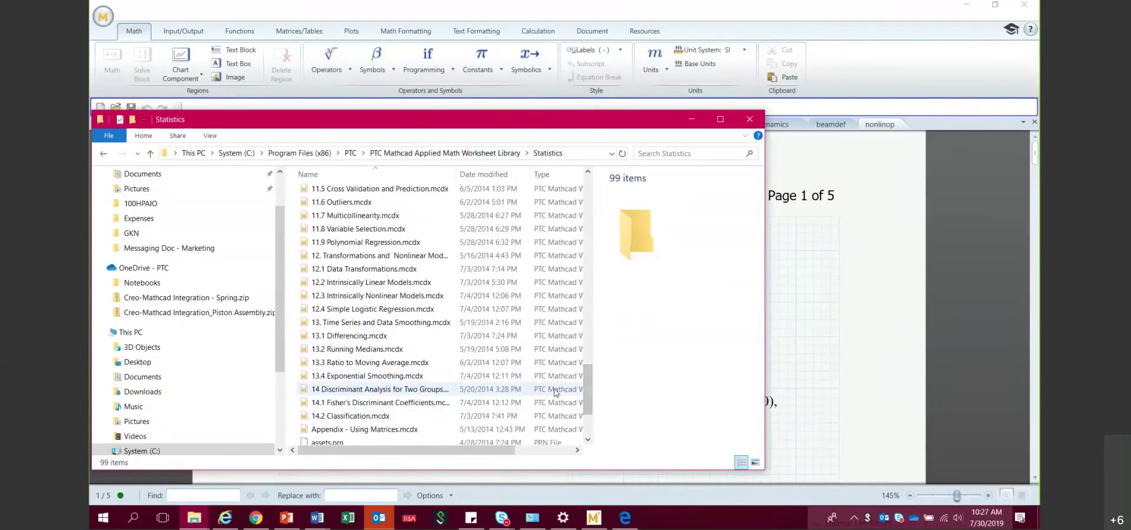
pyautogui.moveTo(588, 405); pyautogui.dragTo(585, 295)
pyautogui.click(464, 154)
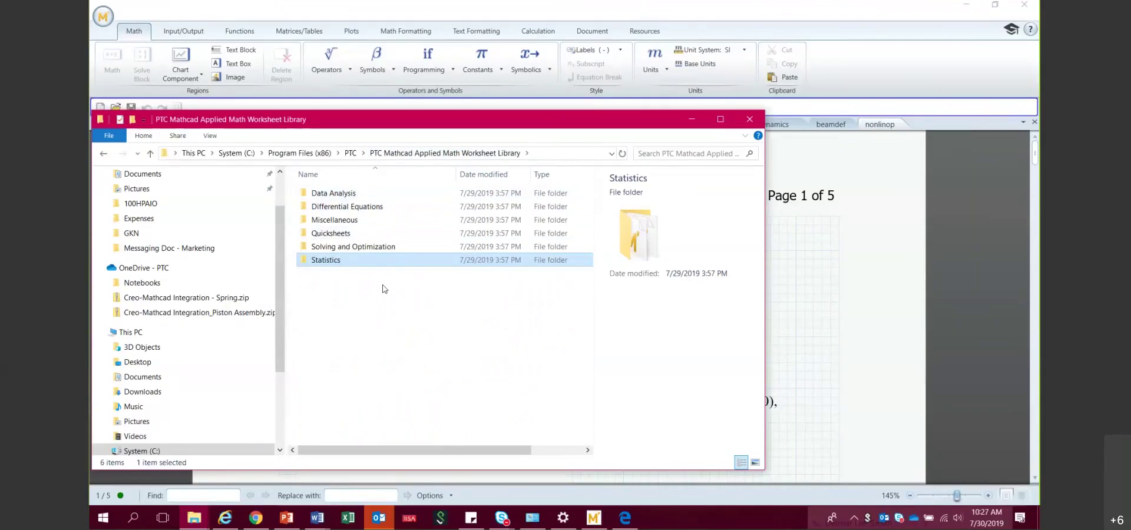
# Open PTC Mathcad Civil Structural Worksheet Library from the PTC folder, review its Miscellaneous worksheets and return to the library's topic folders.
pyautogui.click(351, 153)
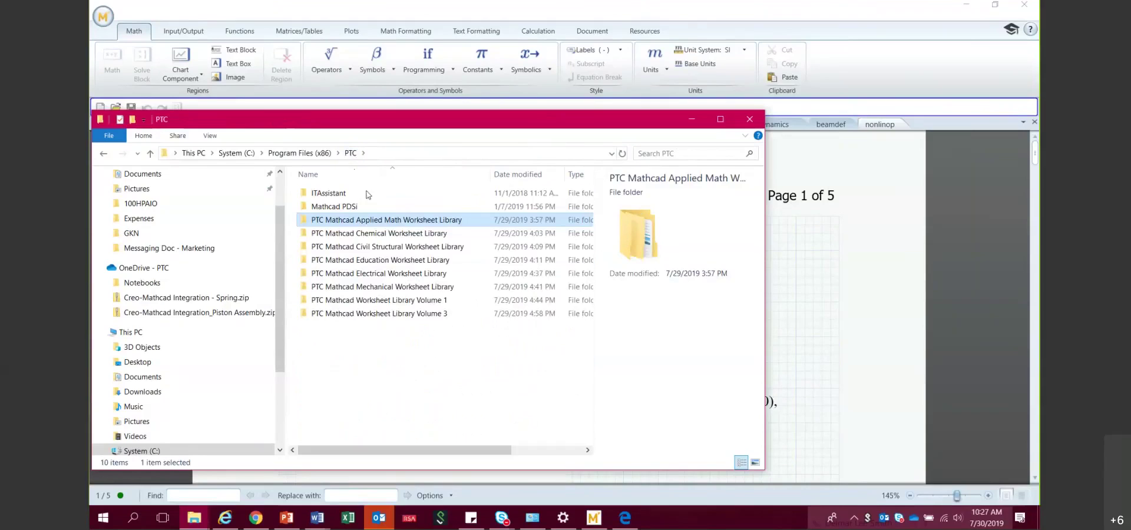
pyautogui.doubleClick(415, 247)
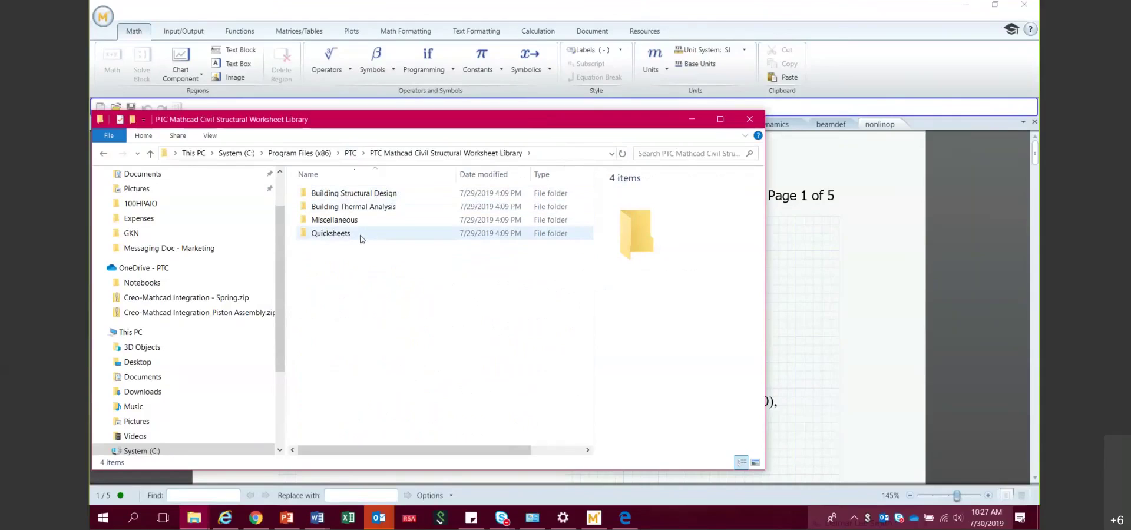
pyautogui.doubleClick(348, 221)
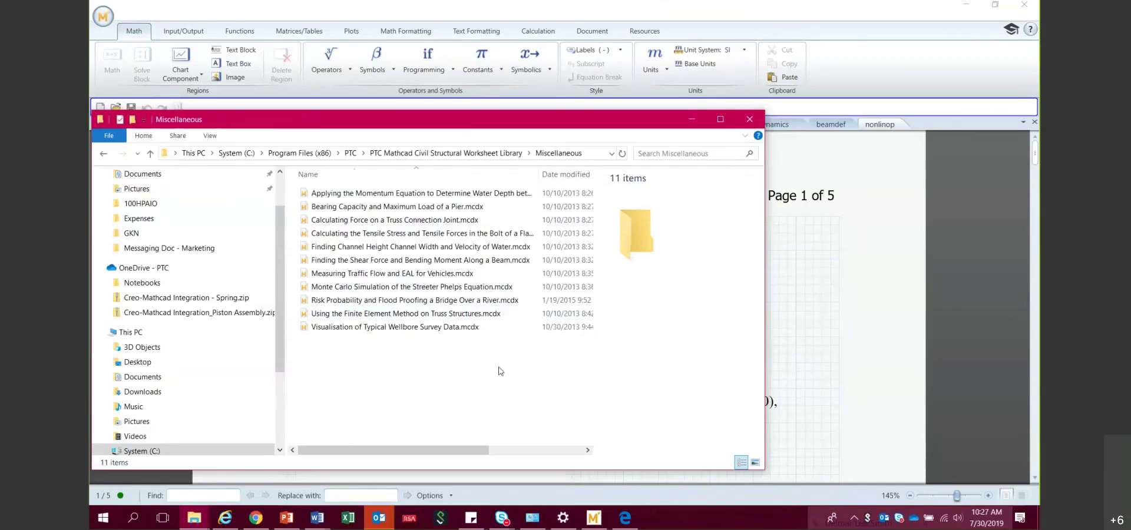
pyautogui.click(446, 154)
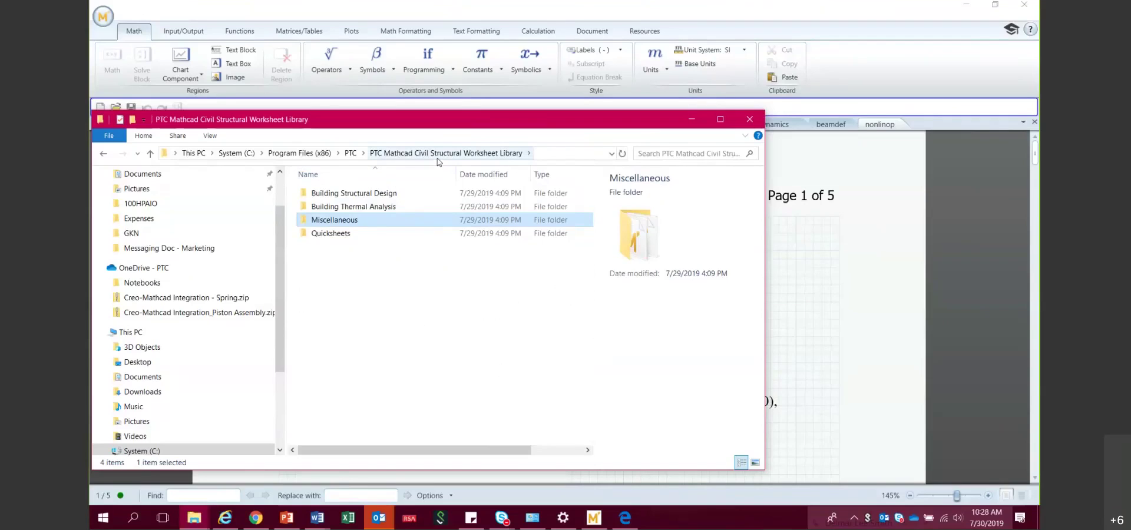
# Open PTC Mathcad Education Worksheet Library, look into Problem Solving Using Physics Examples and return to the library's topics.
pyautogui.click(380, 260)
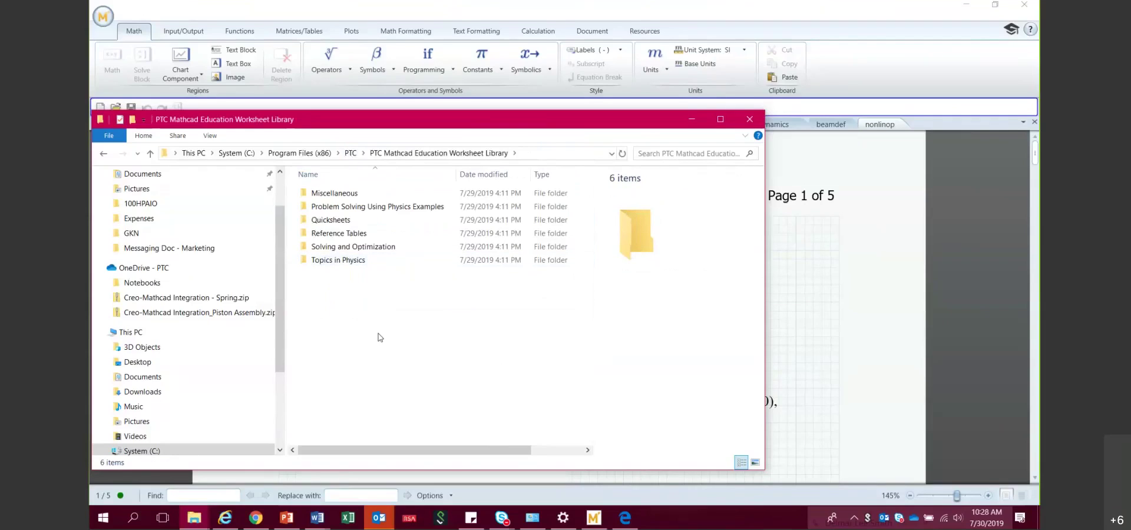
pyautogui.doubleClick(419, 207)
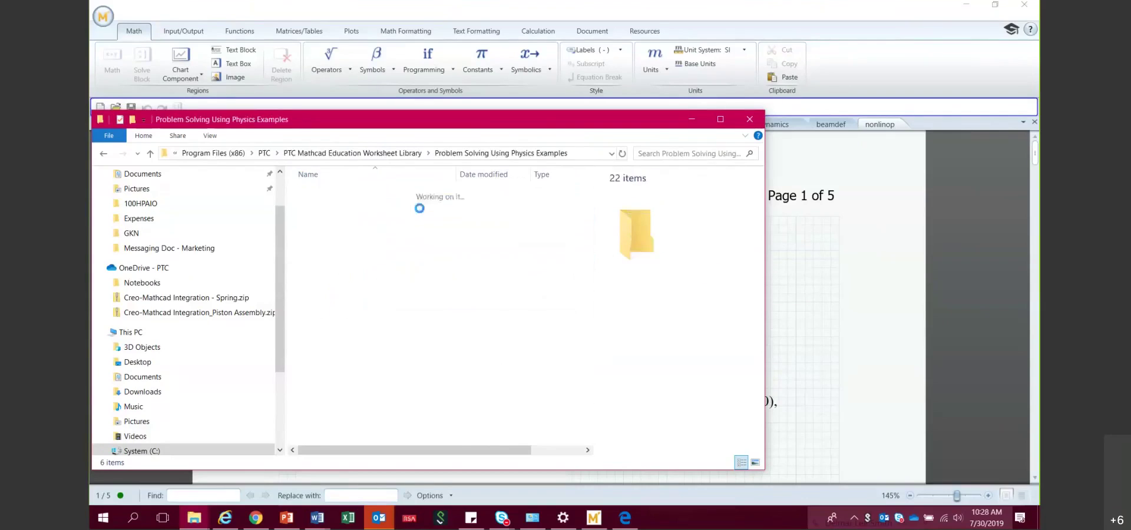
pyautogui.click(407, 154)
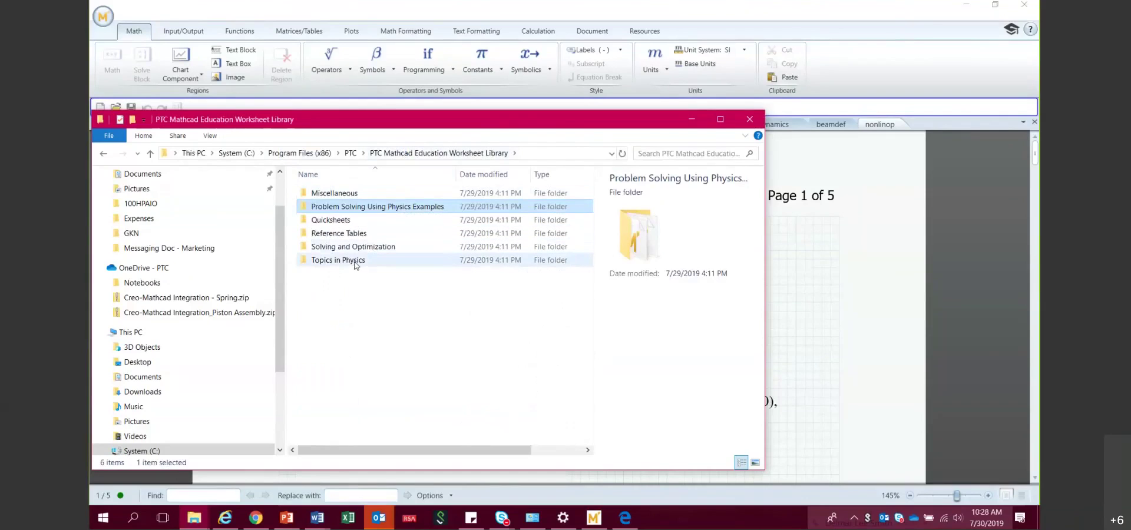
# Go back to the PTC folder and open PTC Mathcad Electrical Worksheet Library to review its topics.
pyautogui.click(351, 154)
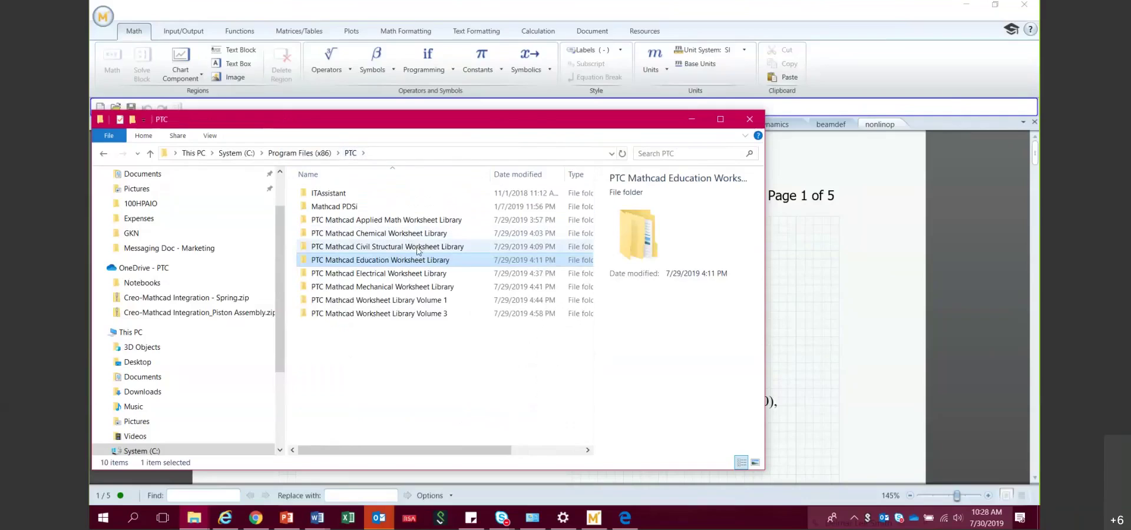
pyautogui.doubleClick(427, 274)
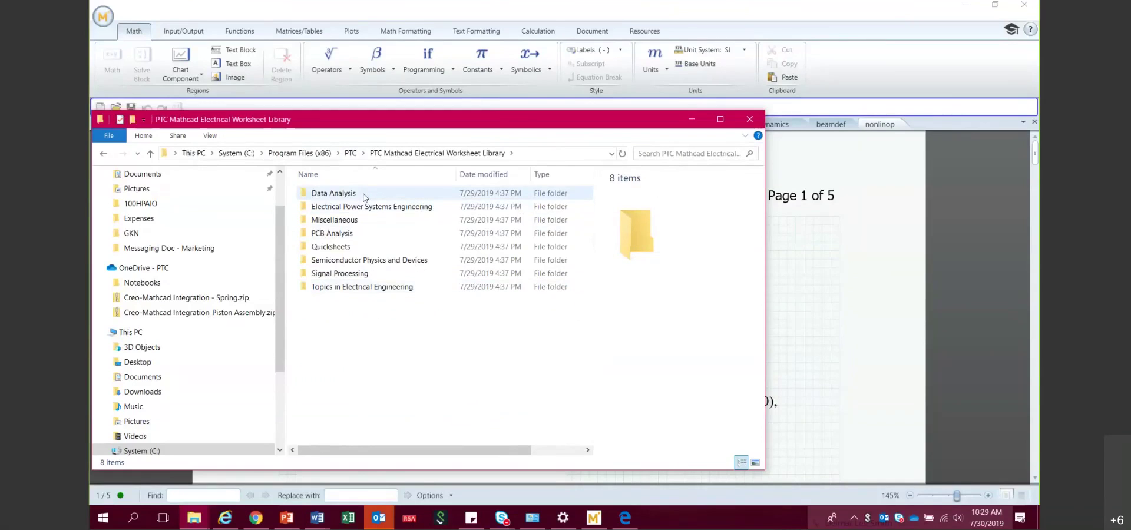
pyautogui.moveTo(364, 198)
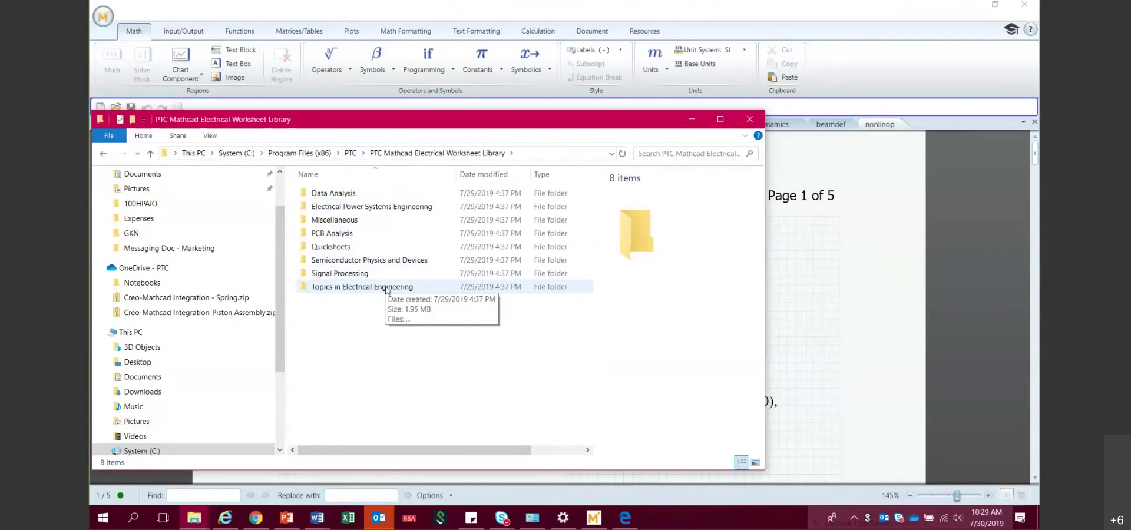
# Open Mechanical Engineering Solved Problems in PTC Mathcad Mechanical Worksheet Library, widen the name column and look through the listed worksheets.
pyautogui.click(351, 153)
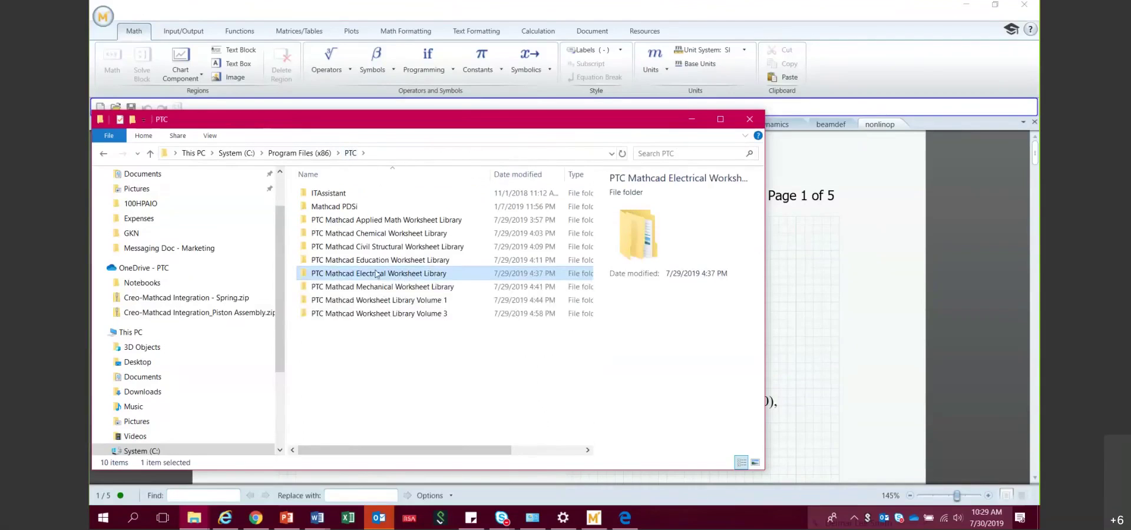
pyautogui.doubleClick(388, 288)
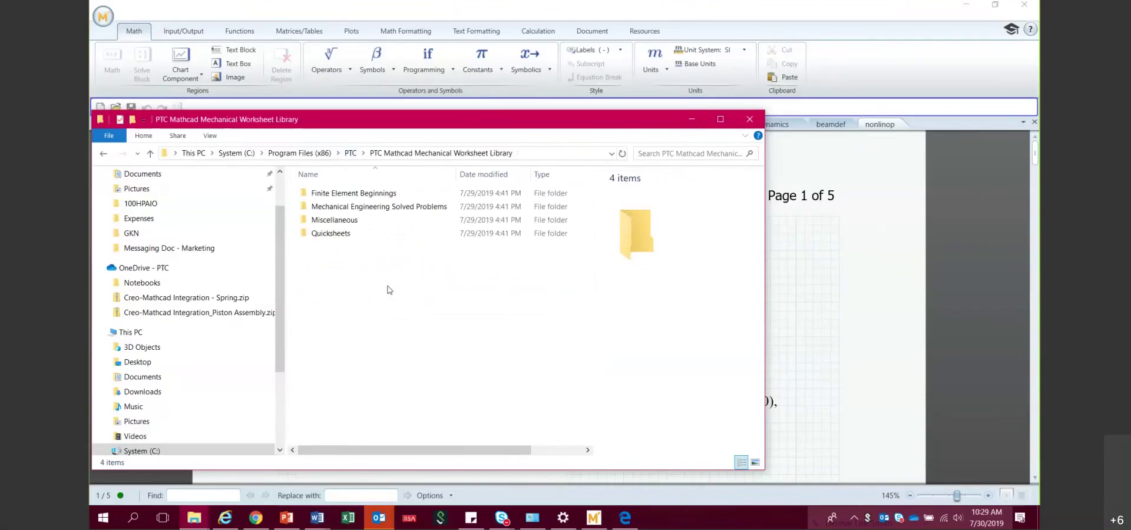
pyautogui.doubleClick(364, 208)
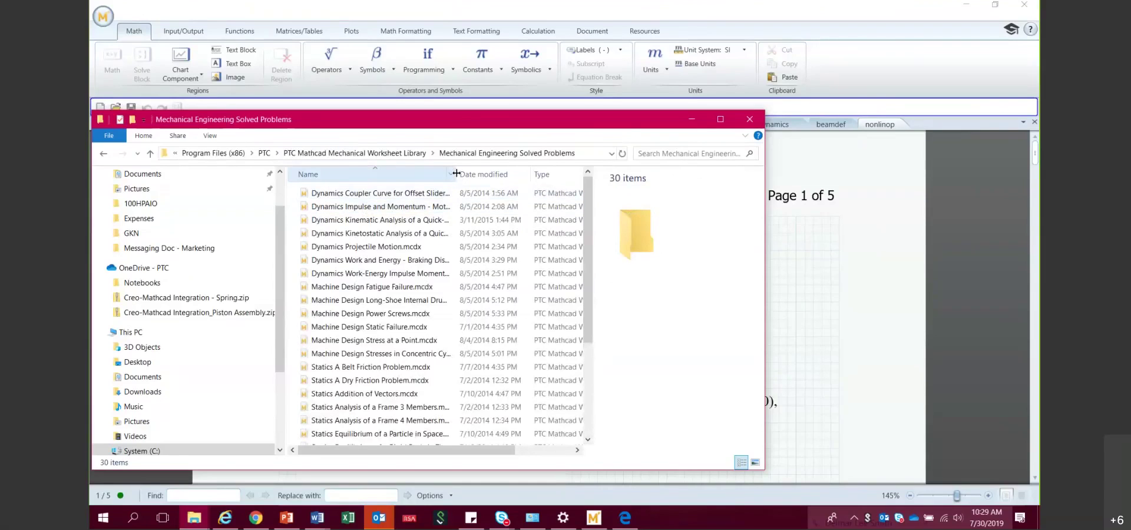
pyautogui.moveTo(456, 175); pyautogui.dragTo(536, 178)
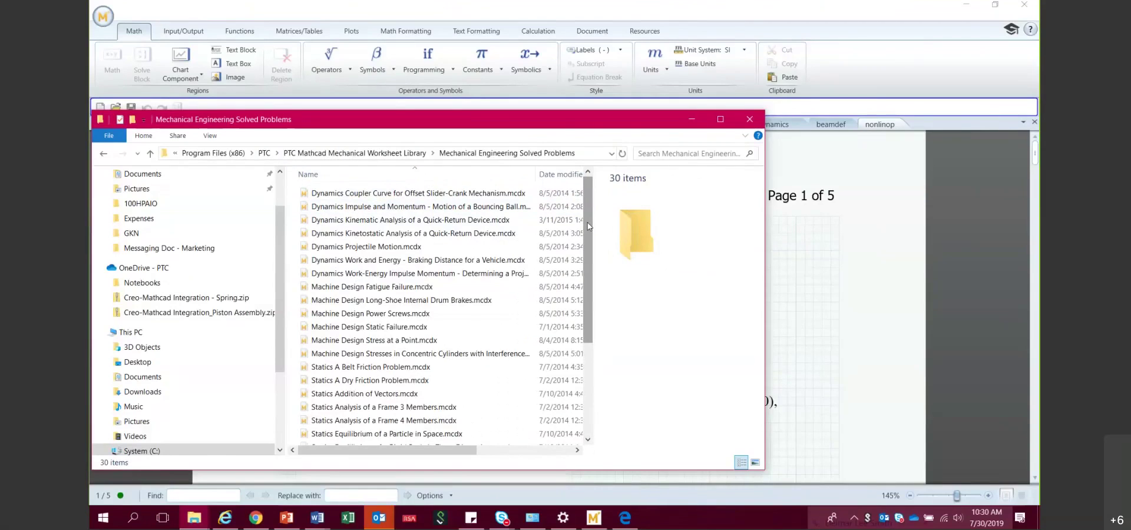
pyautogui.moveTo(587, 225); pyautogui.dragTo(592, 339)
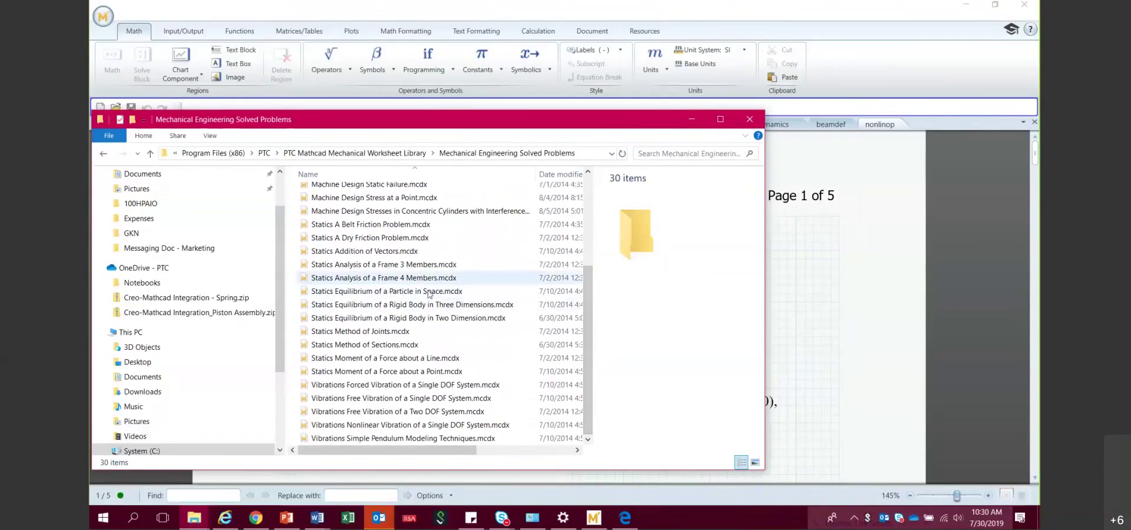
# Open Vibrations Free Vibration of a Single DOF System.mcdx in Mathcad and examine its parameters, system equations and response plot.
pyautogui.doubleClick(403, 401)
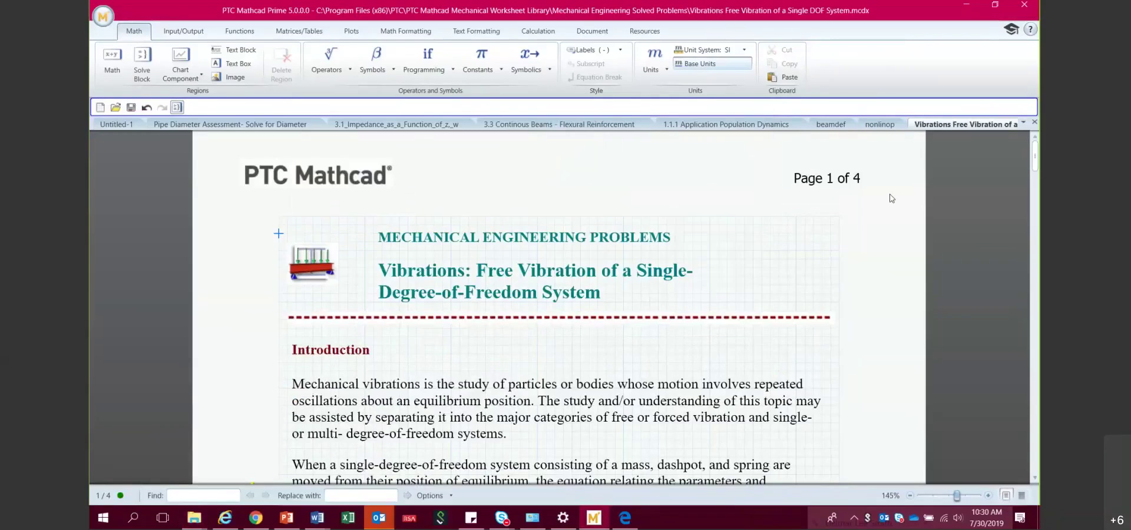
pyautogui.moveTo(1035, 158); pyautogui.dragTo(1037, 253)
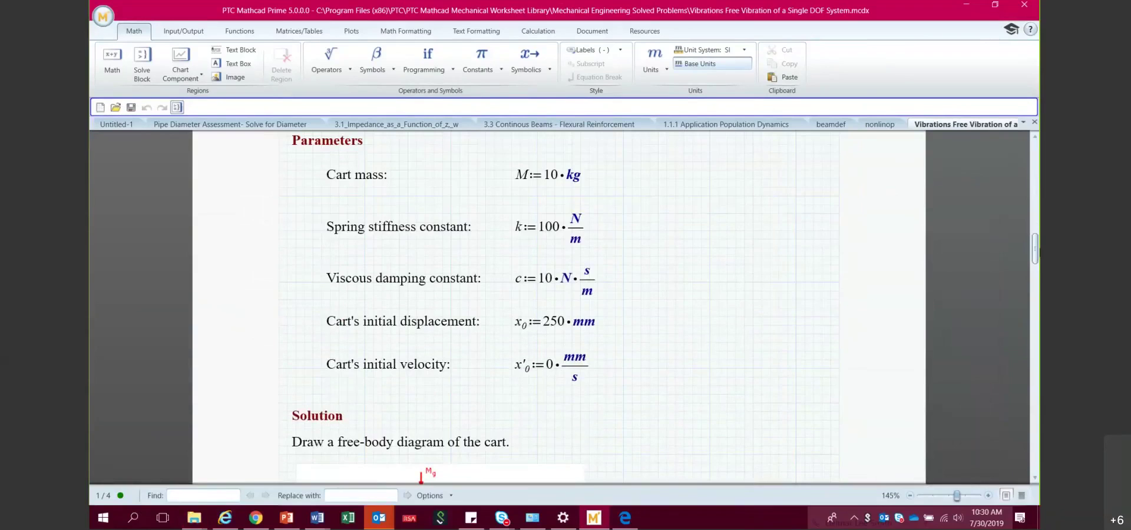
pyautogui.moveTo(1037, 252); pyautogui.dragTo(1034, 447)
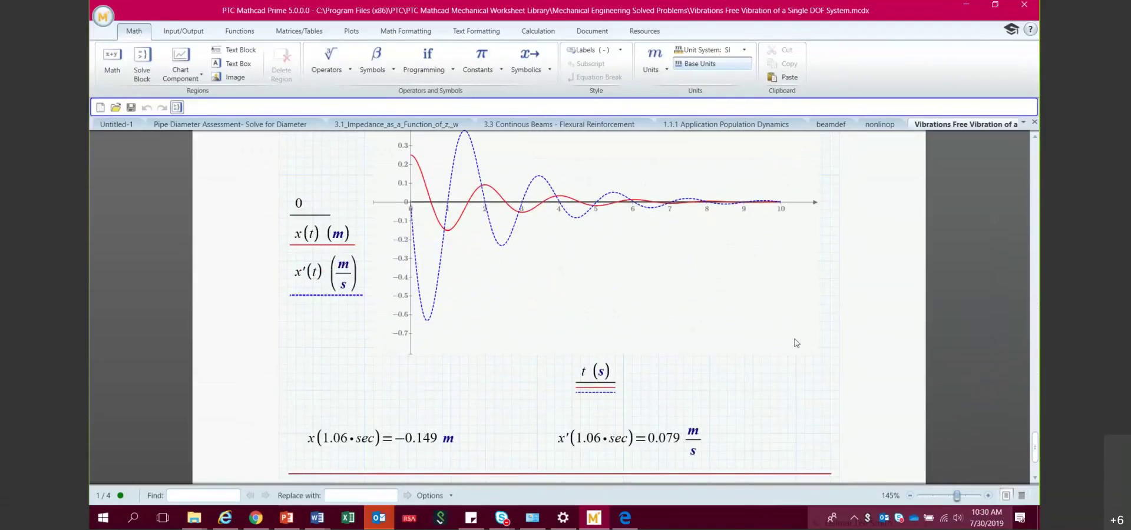
pyautogui.scroll(-10, 1036, 439)
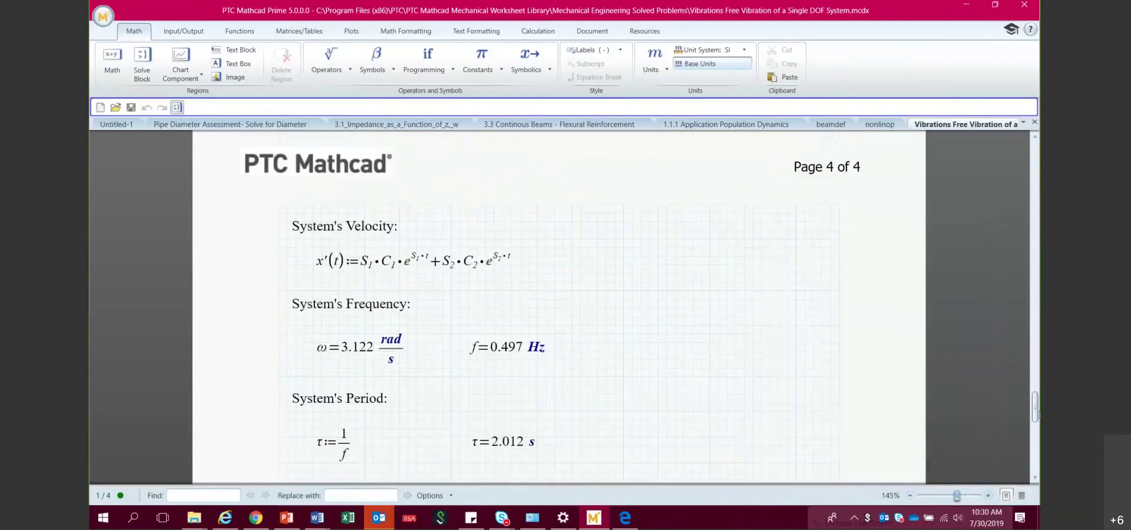
pyautogui.scroll(15, 1037, 373)
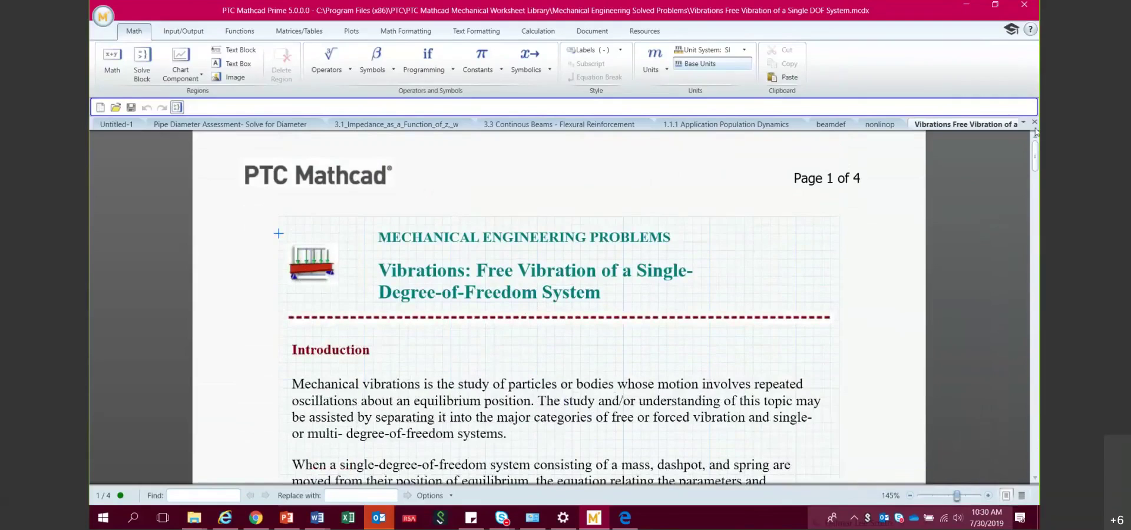
# Return to File Explorer, review the Mechanical library's topic folders and go back up to the PTC folder.
pyautogui.click(195, 518)
pyautogui.click(262, 425)
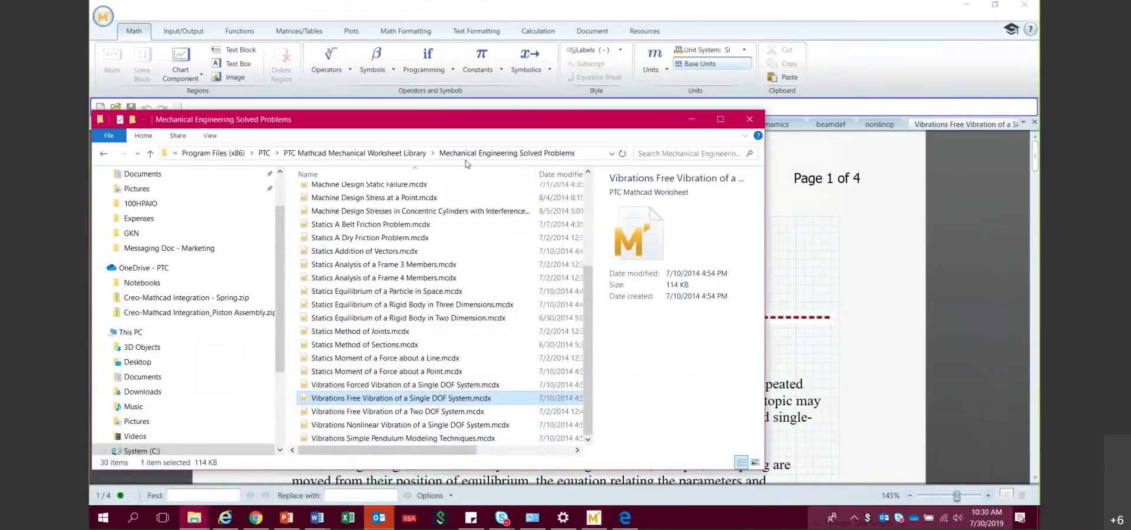
pyautogui.click(411, 155)
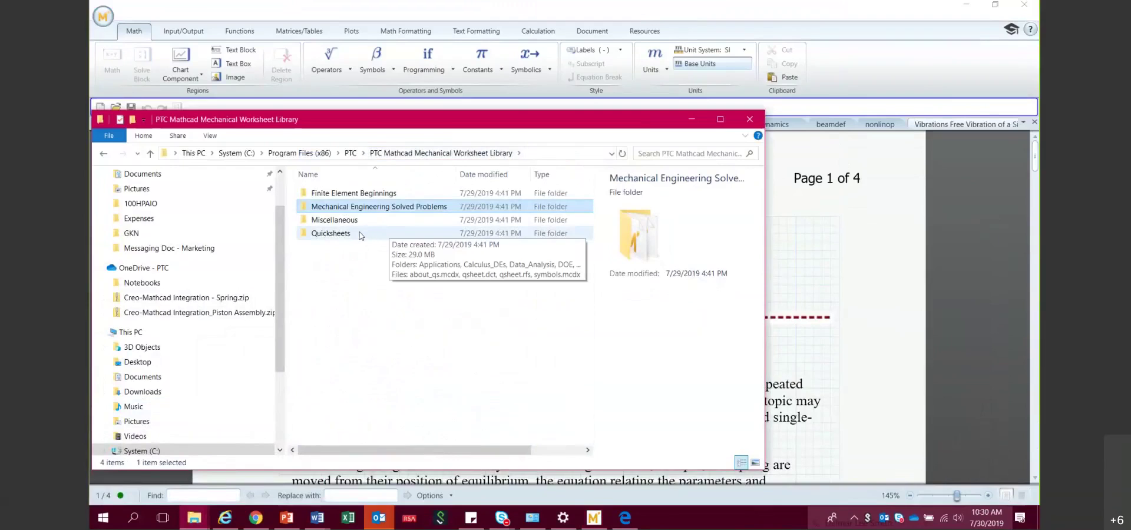
pyautogui.click(351, 153)
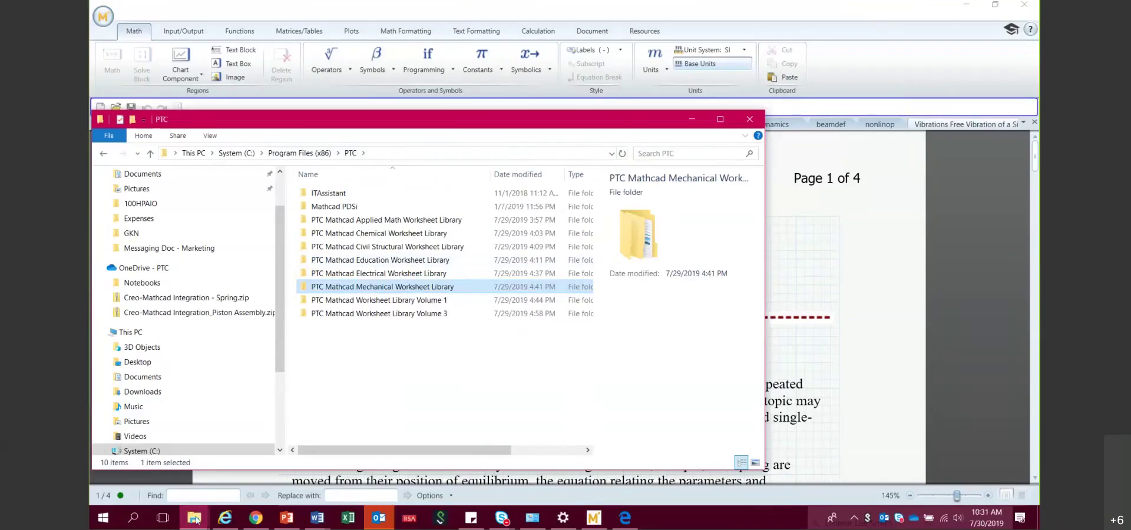
# Open the Html - Toc folder of PTC Mathcad Roark's Formulas 6th Edition, switch to its Table of Contents in Edge and review the chapters.
pyautogui.moveTo(195, 518)
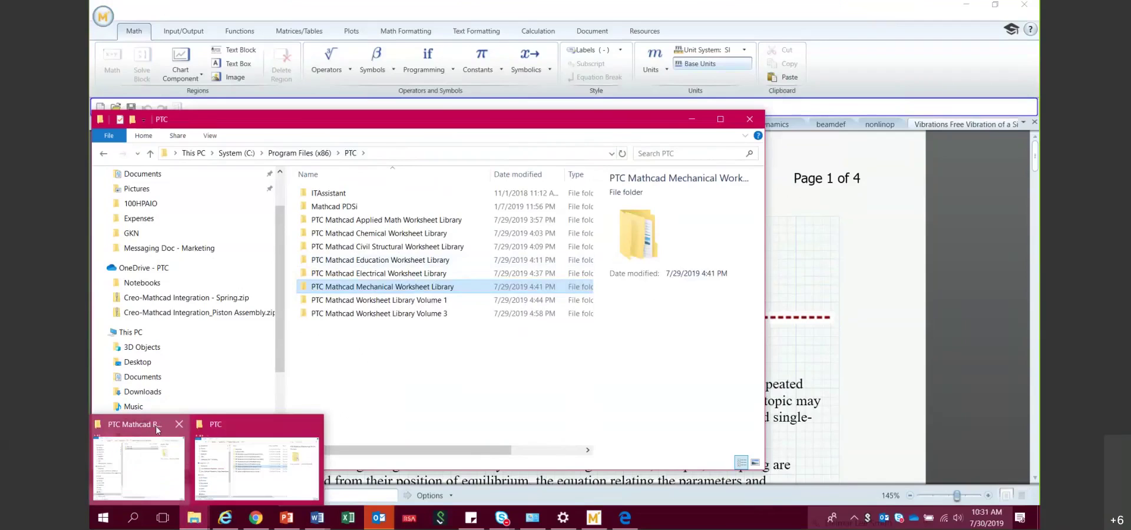
pyautogui.click(139, 459)
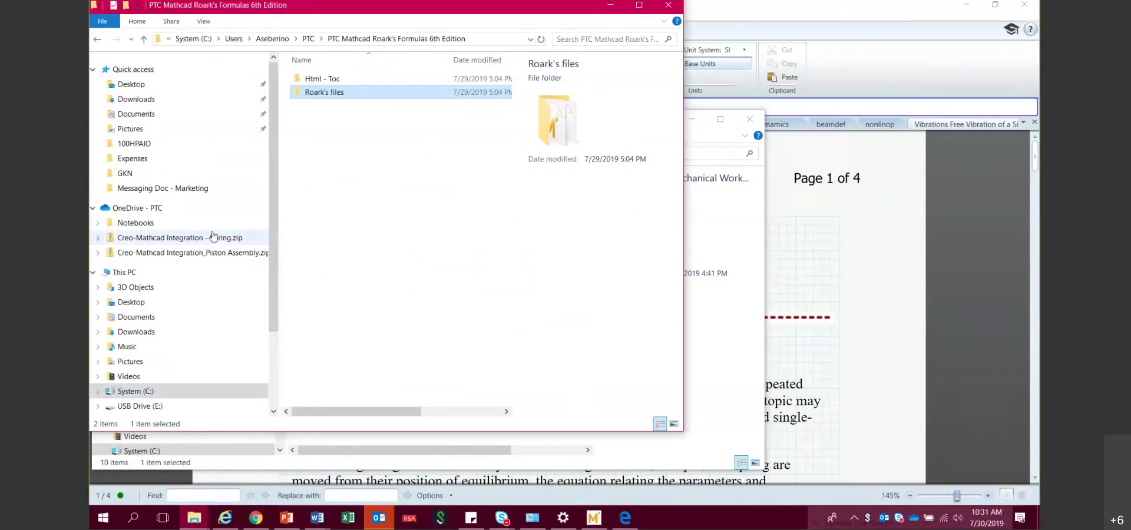
pyautogui.doubleClick(333, 80)
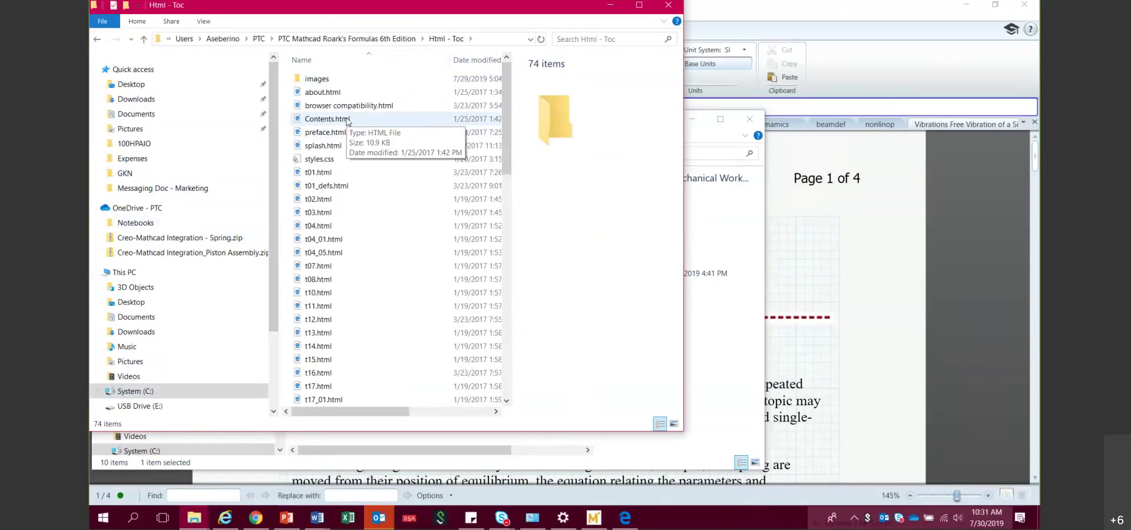
pyautogui.click(626, 519)
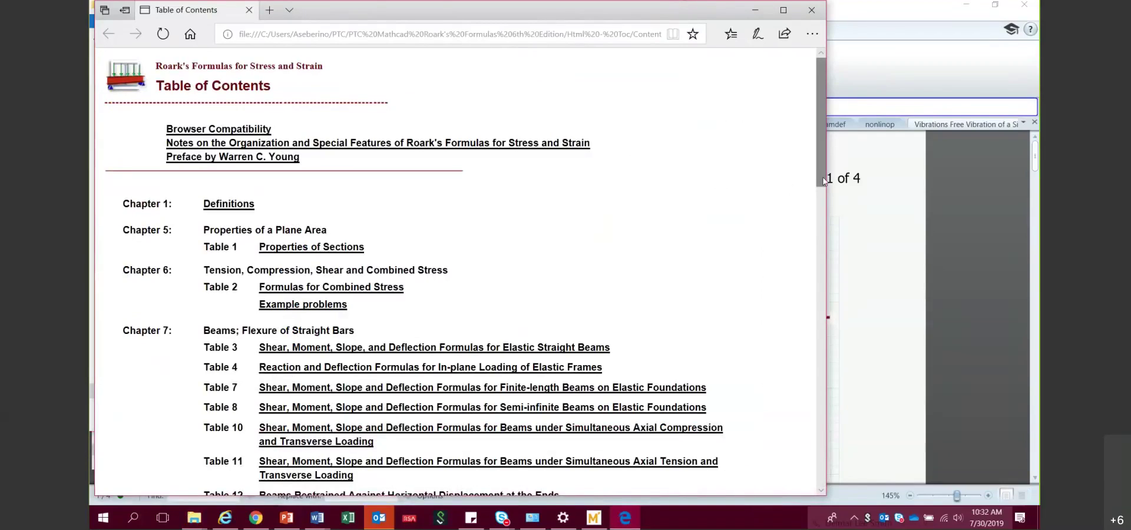
pyautogui.moveTo(824, 181); pyautogui.dragTo(826, 199)
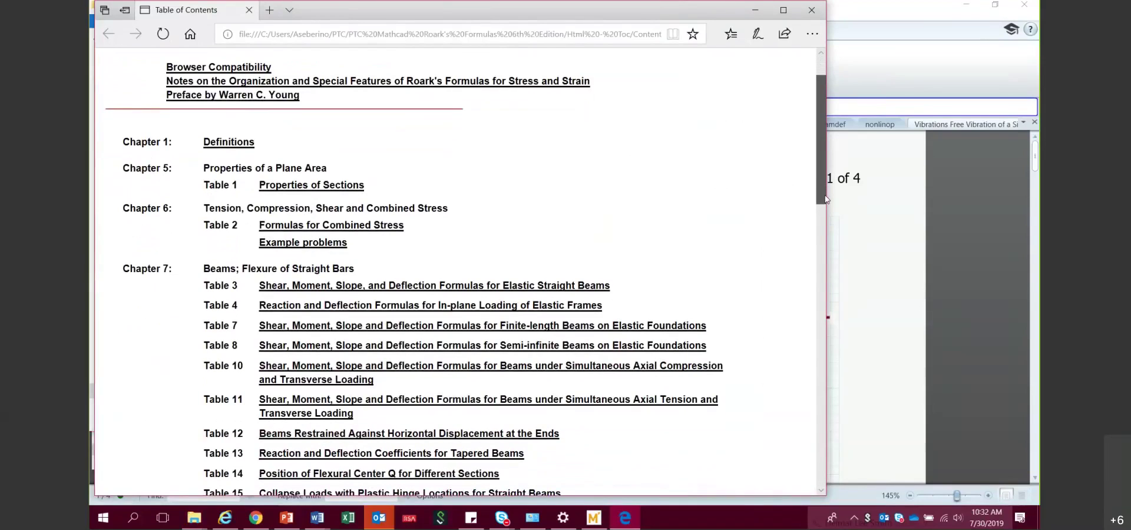
pyautogui.moveTo(826, 199); pyautogui.dragTo(737, 233)
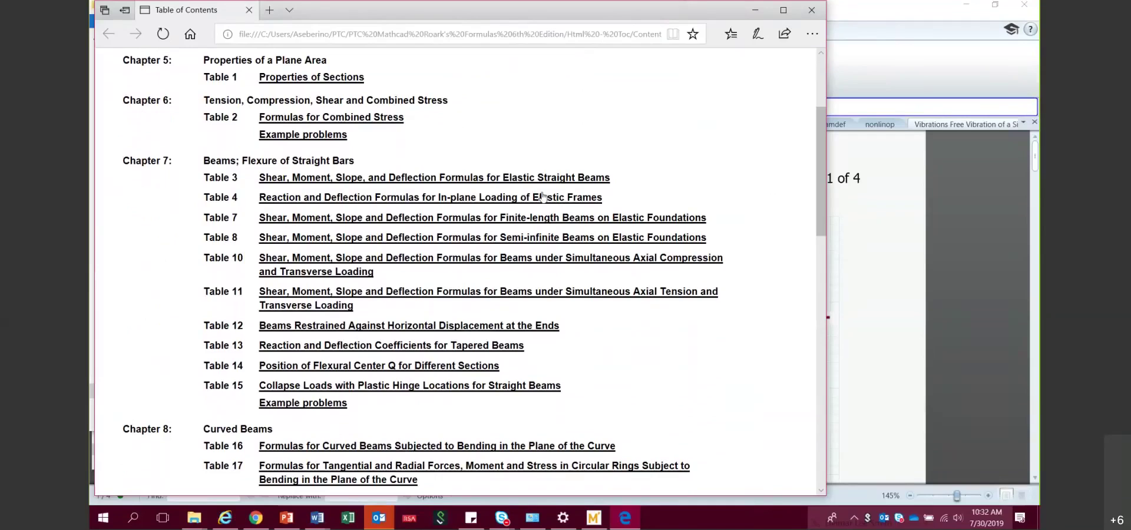
# Open the Table 10 page for beams under axial compression and transverse loading and launch the Case 1e worksheet t10_01e.mcdx.
pyautogui.click(322, 262)
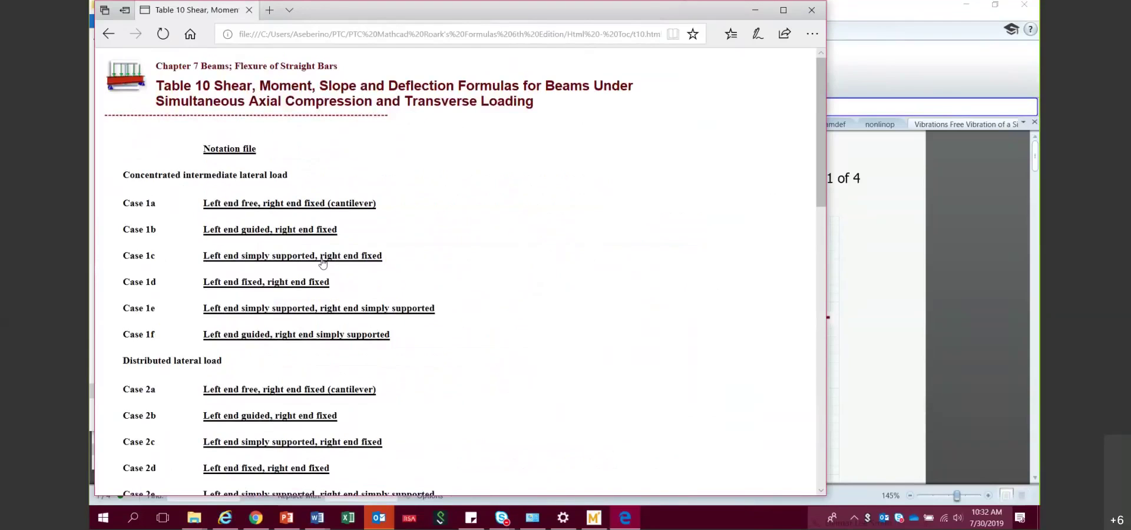
pyautogui.click(329, 309)
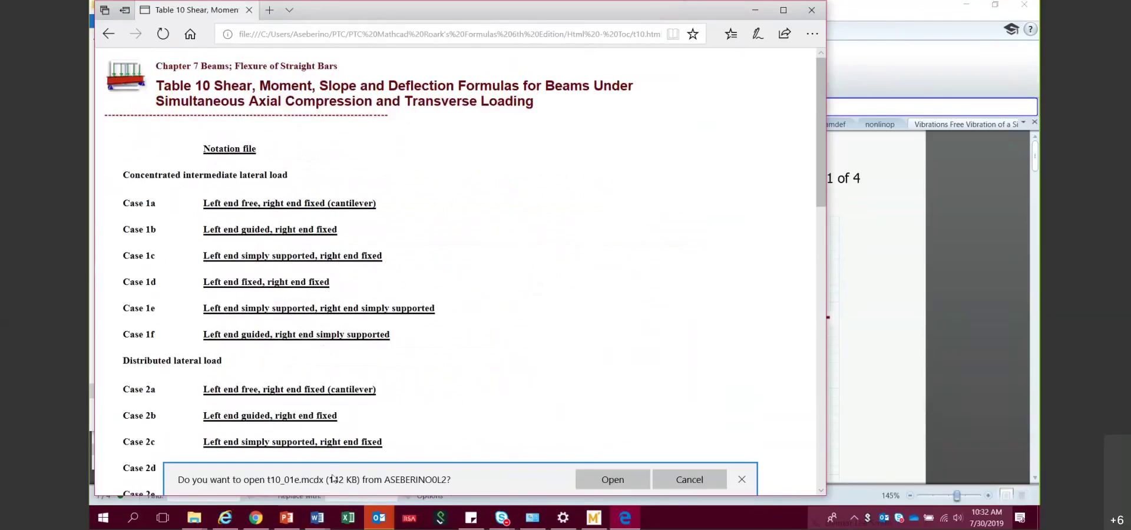
pyautogui.click(613, 480)
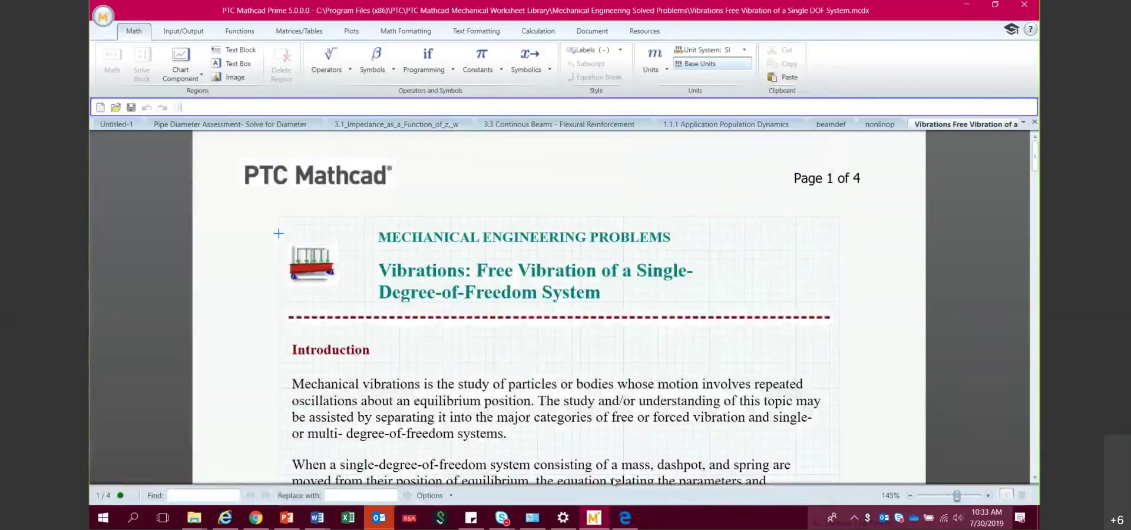